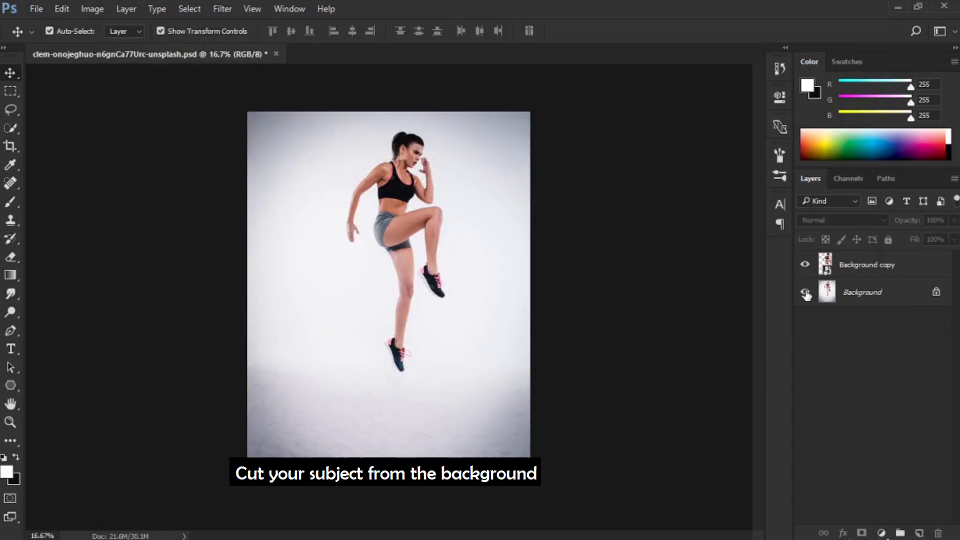
Create a new blank document and copy the cut-out woman from the photo document into it.
left_click(805, 293)
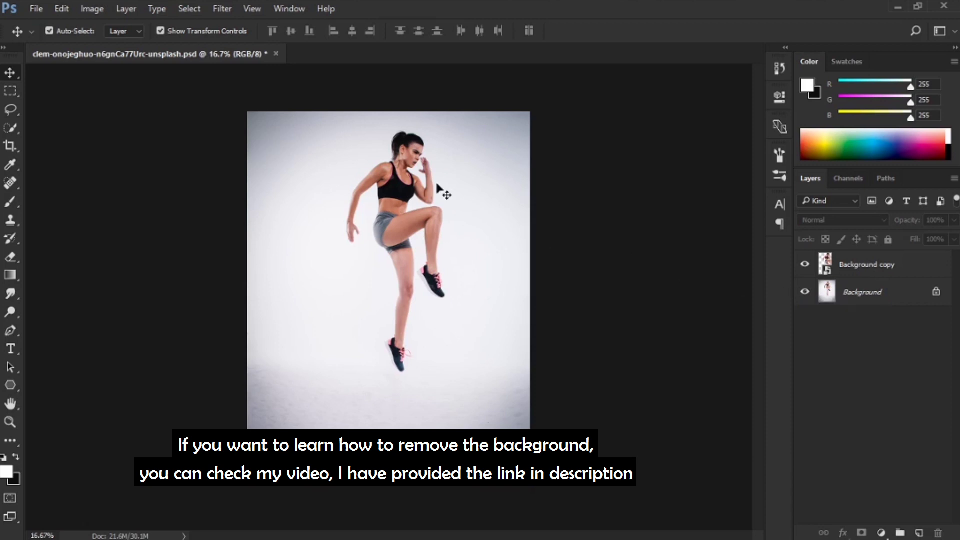
left_click(35, 11)
left_click(41, 25)
left_click(634, 116)
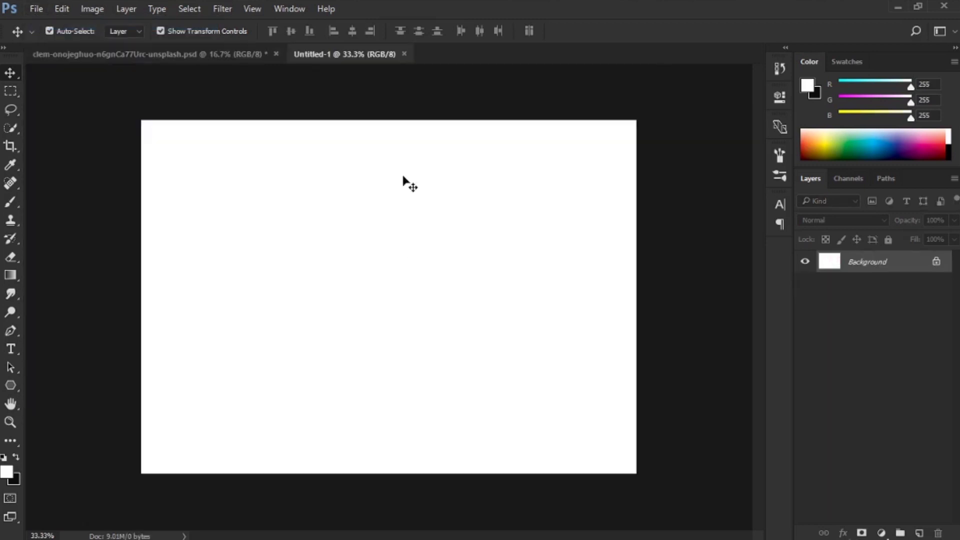
left_click(183, 60)
left_click_drag(406, 212, 399, 84)
left_click_drag(433, 295, 445, 282)
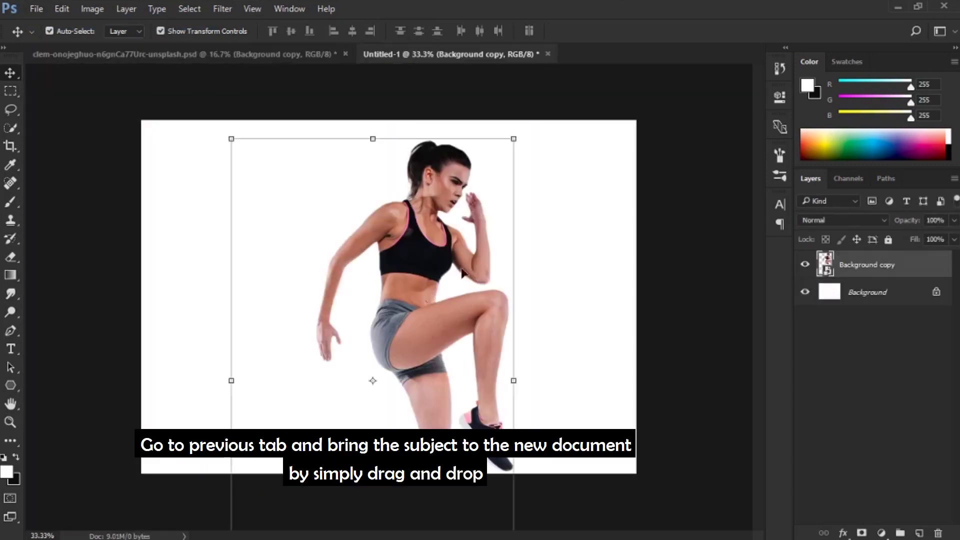
Scale the woman down to about 12.36% so she fits the canvas and flip her horizontally.
left_click_drag(513, 139, 445, 256)
left_click_drag(420, 291, 418, 208)
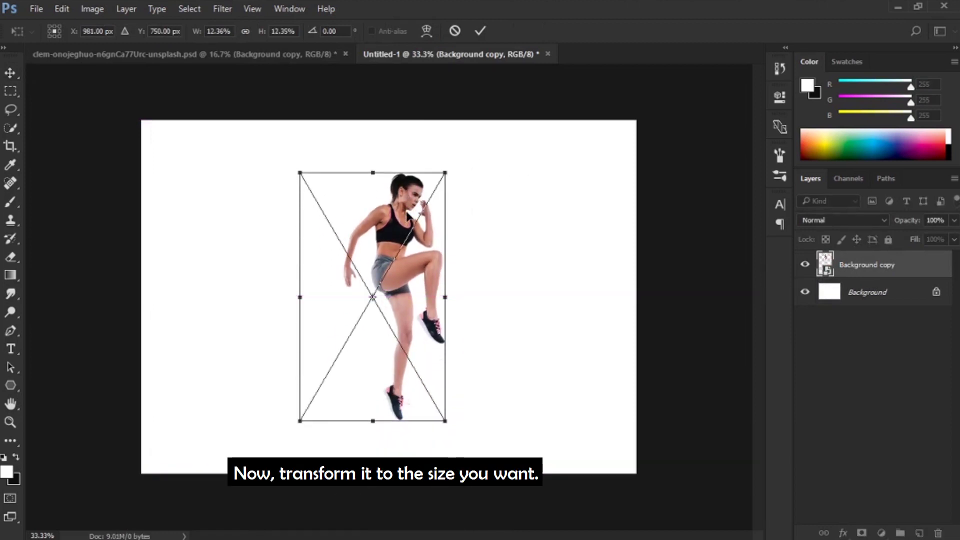
right_click(407, 213)
left_click(473, 409)
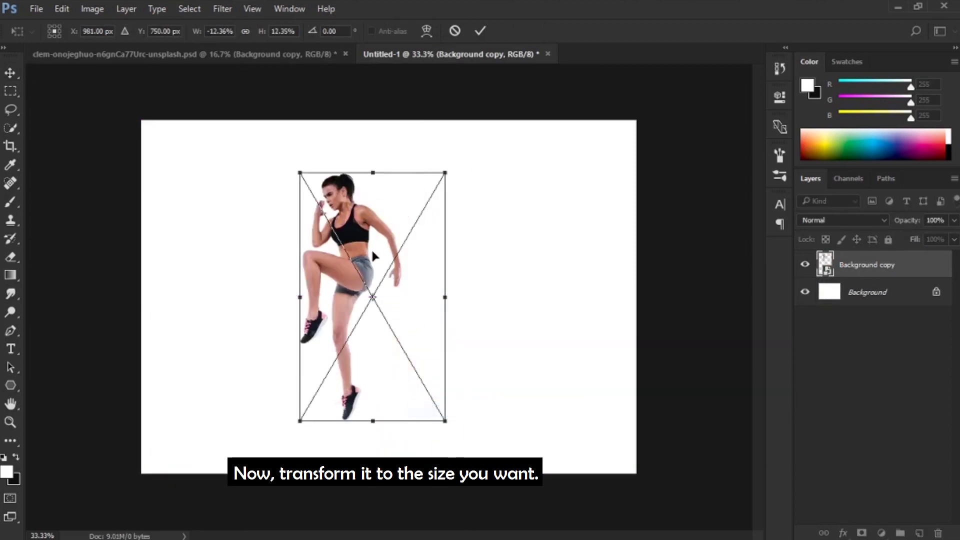
Place the flipped woman near the canvas's right edge, slightly enlarged, apply the transform and deselect her layer.
left_click_drag(362, 248, 532, 233)
mouse_move(618, 152)
left_mouse_down()
mouse_move(628, 133)
mouse_move(629, 147)
left_mouse_up()
key("Return")
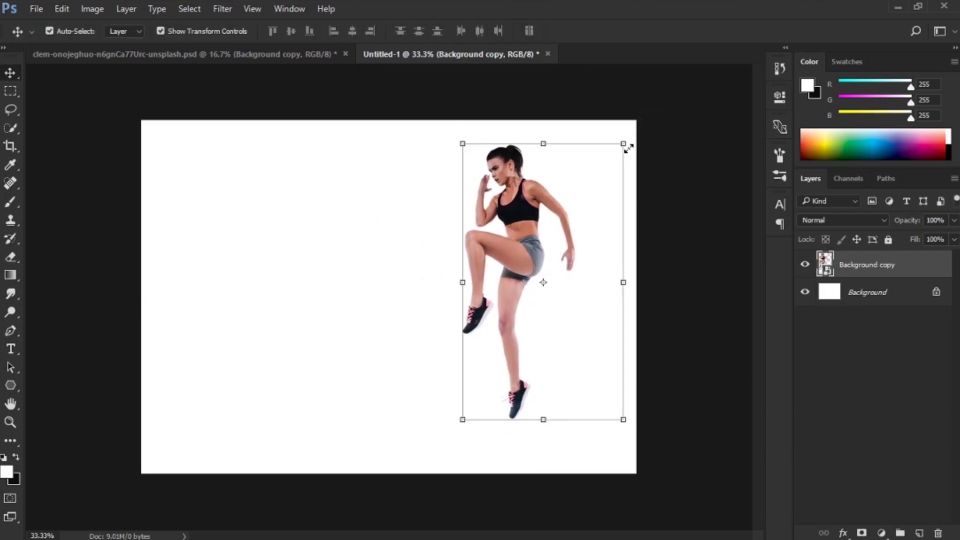
left_click(692, 131)
Make a thin vertical marquee selection through the woman's body from head to foot, shifted onto her ear and standing leg.
left_click(10, 91)
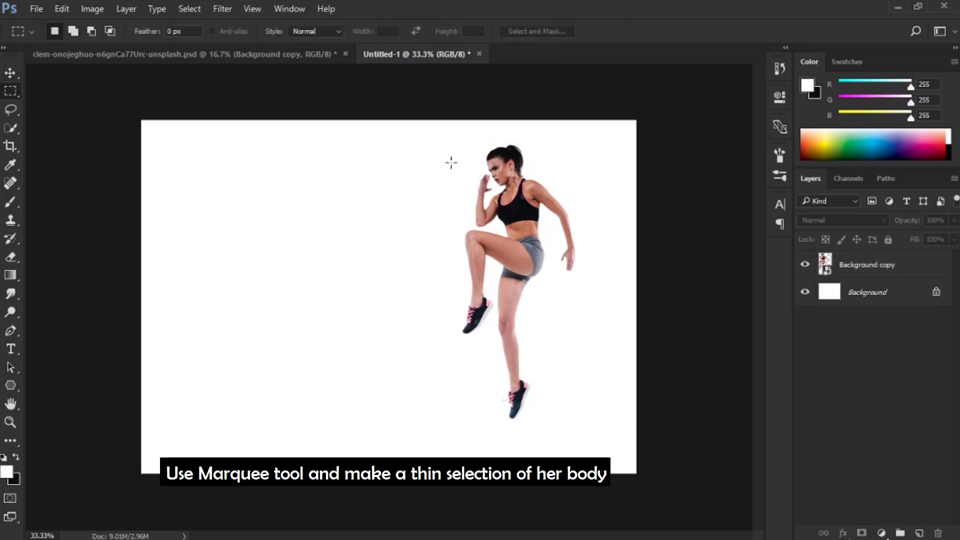
left_click_drag(506, 154, 506, 407)
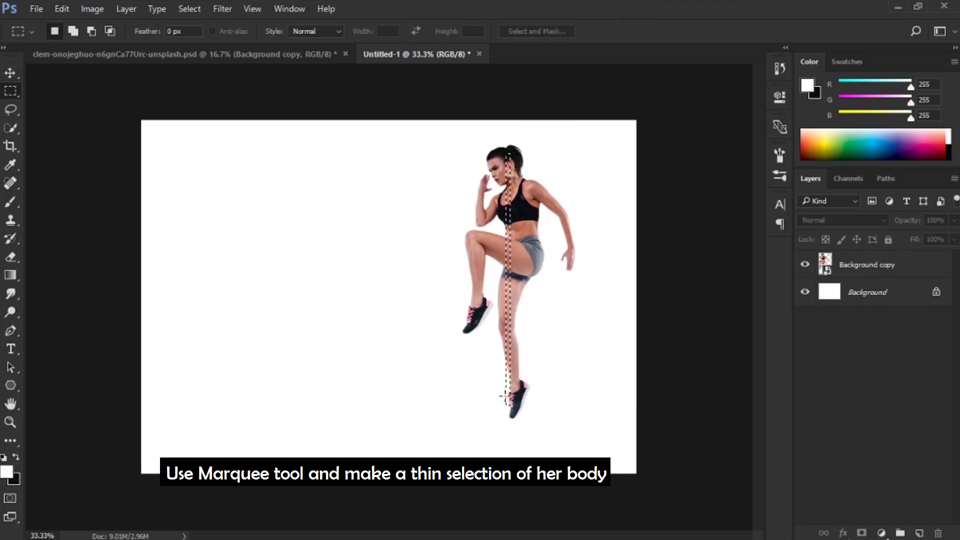
key("v")
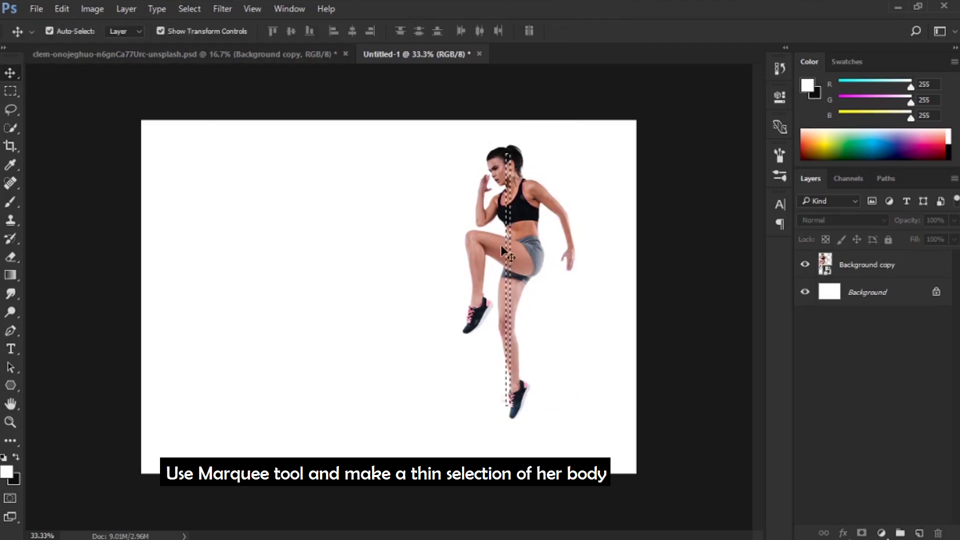
left_click(508, 256)
left_click(491, 215)
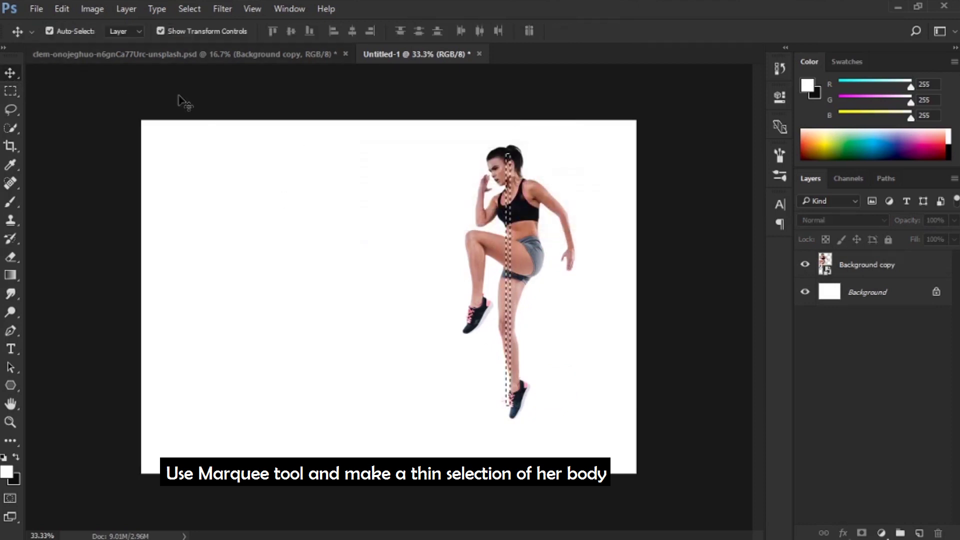
left_click(17, 89)
left_click_drag(507, 246, 515, 246)
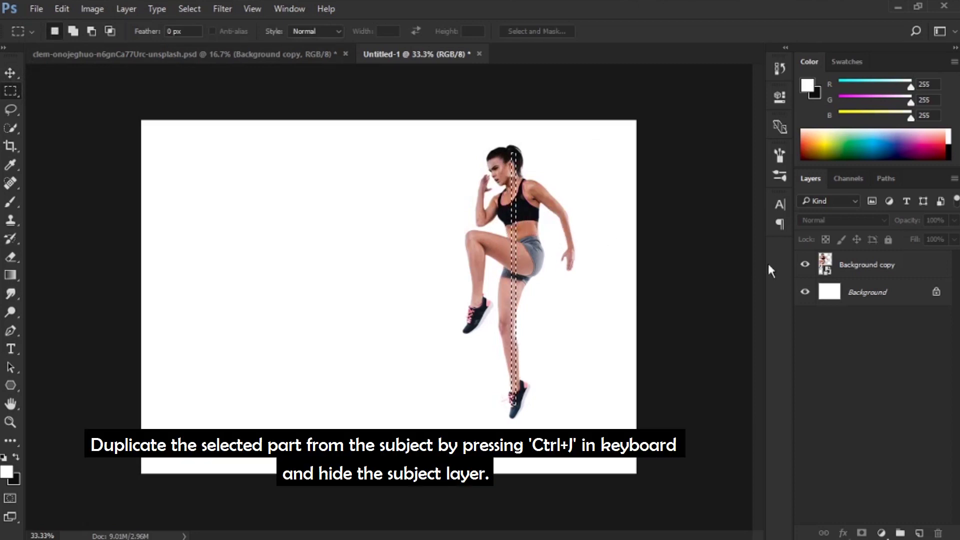
Copy the selected strip of the Background copy layer to a new layer and hide the Background copy layer.
left_click(864, 272)
key("ctrl+j")
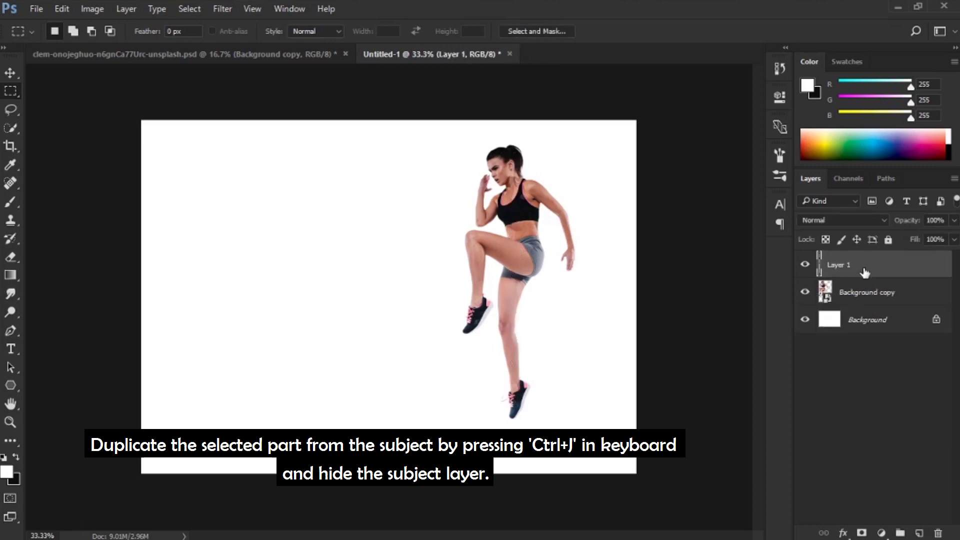
left_click(806, 293)
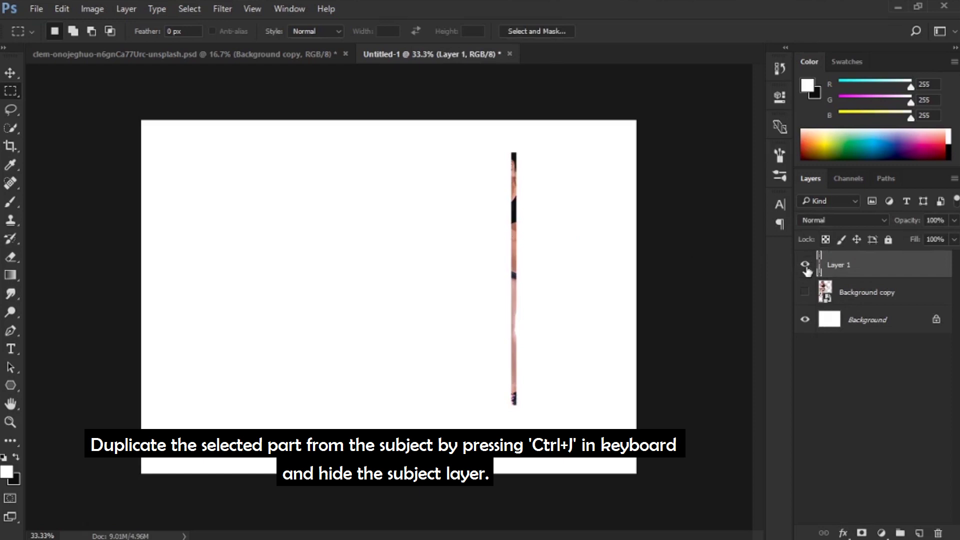
Stretch the body strip sideways past both canvas edges, to about 16985% width and 97.48% height.
left_click(11, 74)
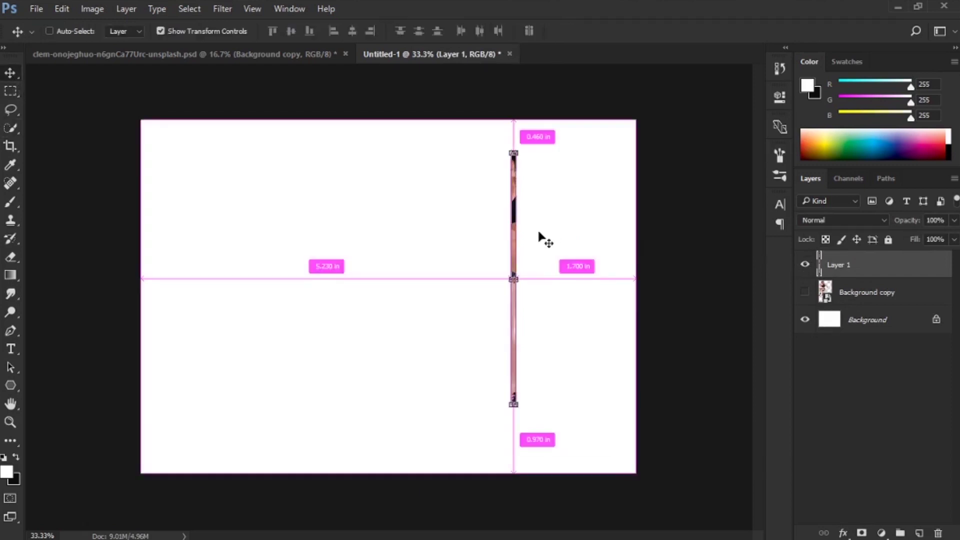
key("ctrl+t")
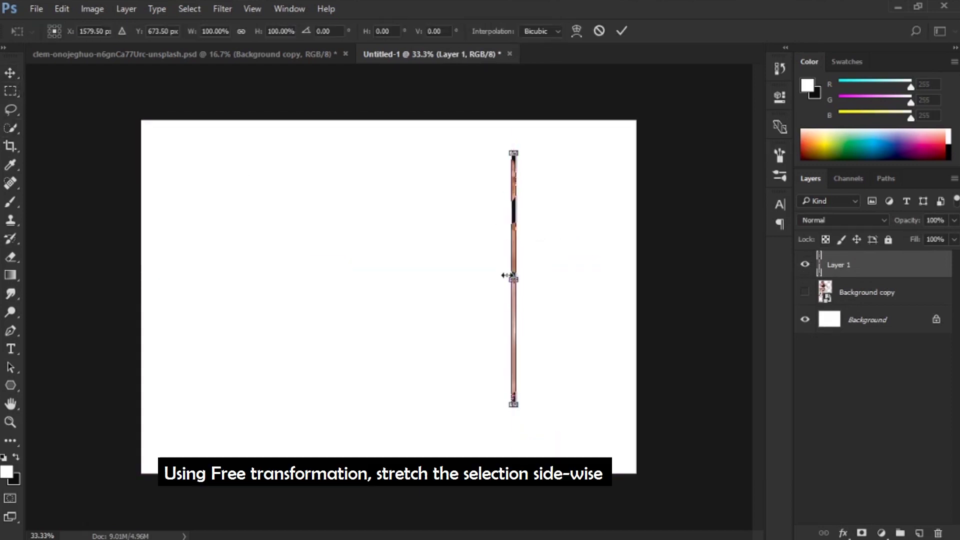
left_click_drag(509, 277, 70, 279)
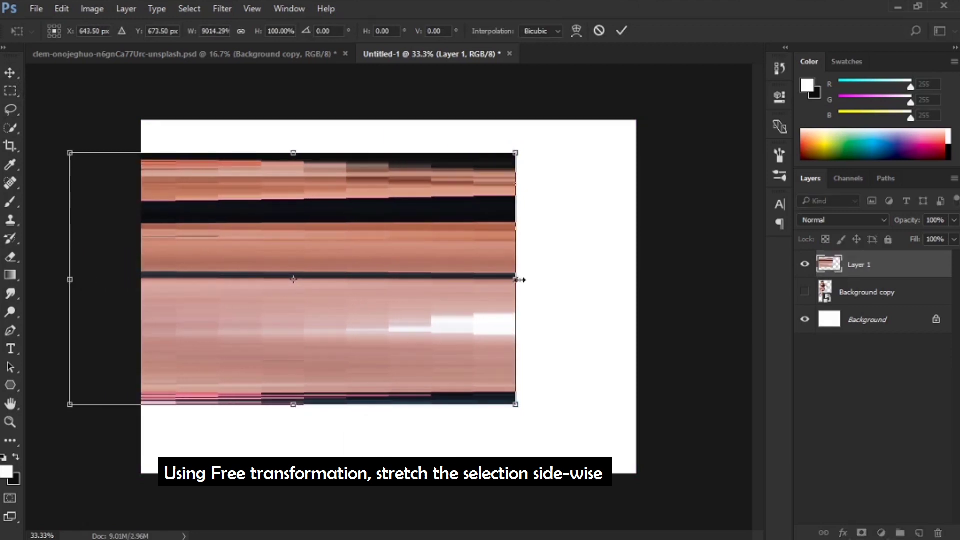
left_click_drag(517, 280, 721, 301)
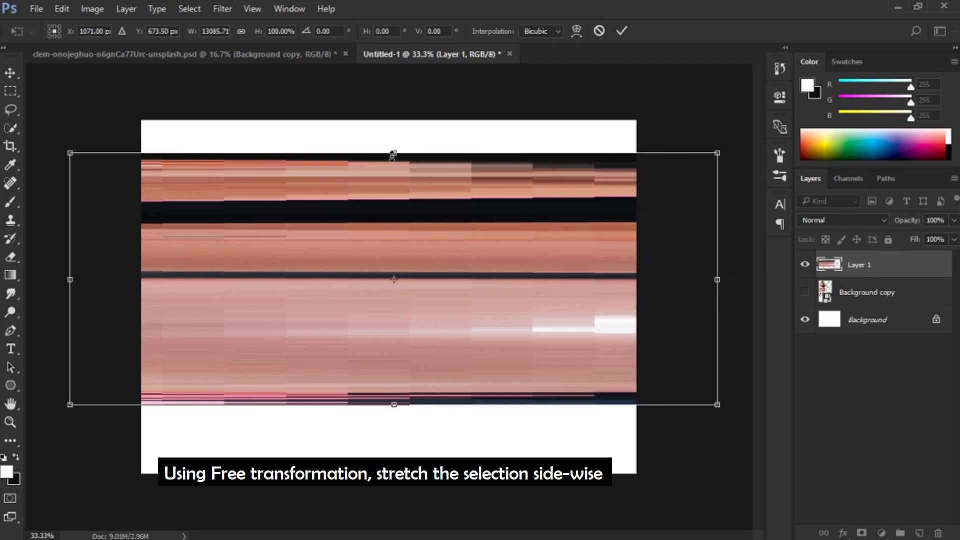
left_click_drag(392, 154, 392, 159)
left_click_drag(718, 279, 842, 287)
left_click_drag(68, 283, 5, 283)
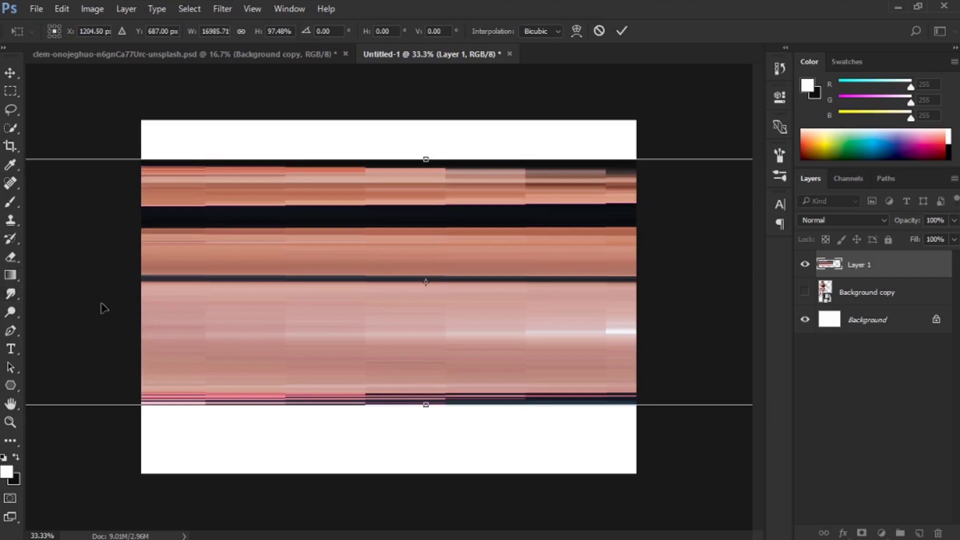
key("Return")
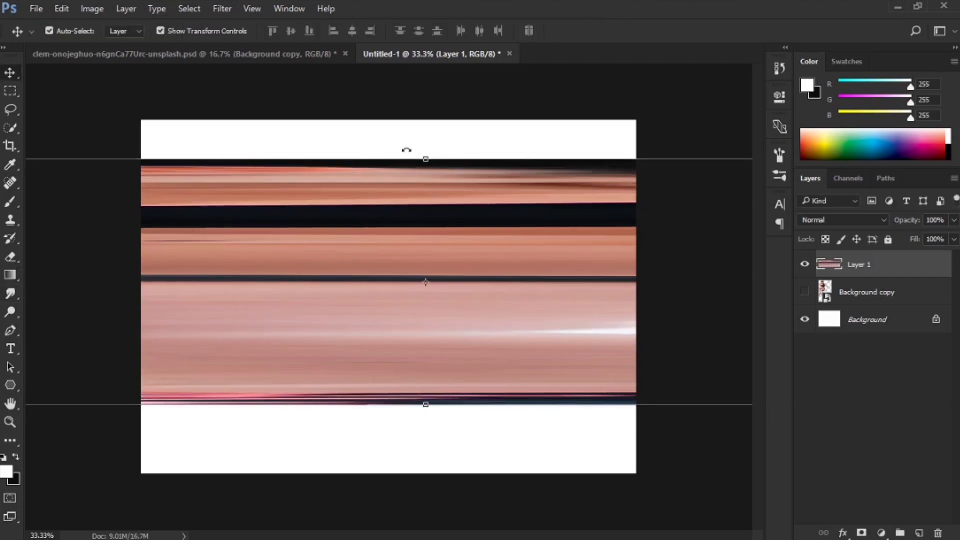
Duplicate the stretched strip layer, Layer 1.
left_click(407, 149)
left_click(873, 270)
key("ctrl+j")
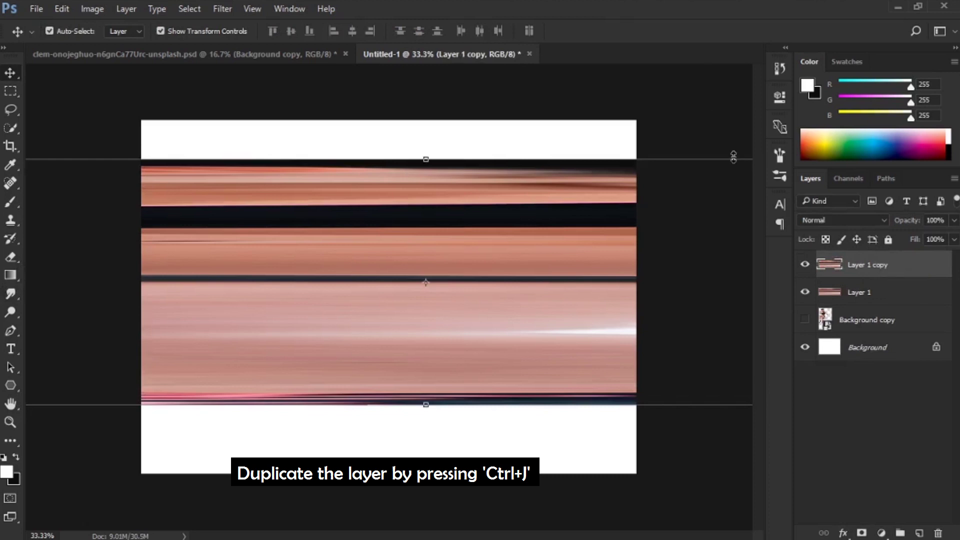
Apply the Polar Coordinates filter to Layer 1 copy with Rectangular to Polar and hide the original Layer 1.
left_click(223, 13)
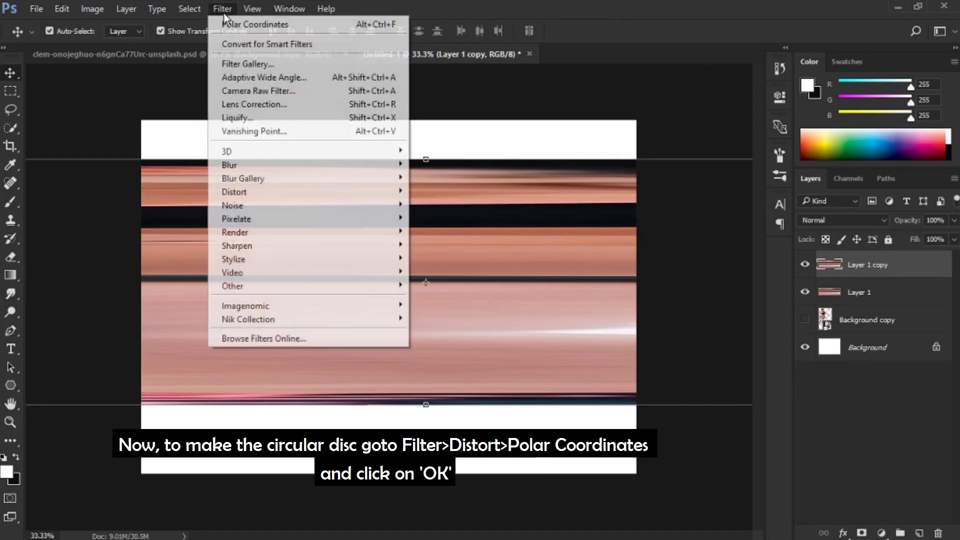
mouse_move(304, 195)
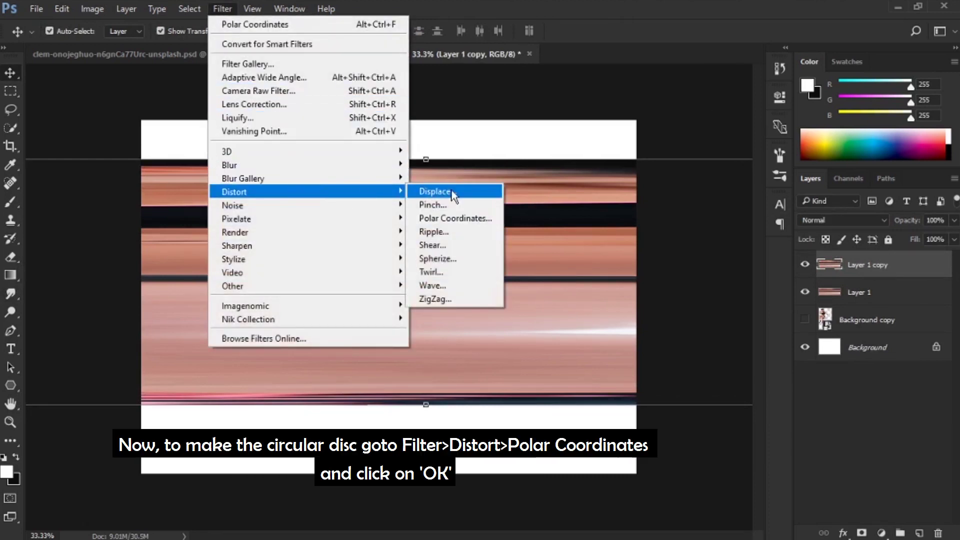
left_click(453, 219)
left_click(351, 303)
left_click(351, 303)
left_click(351, 303)
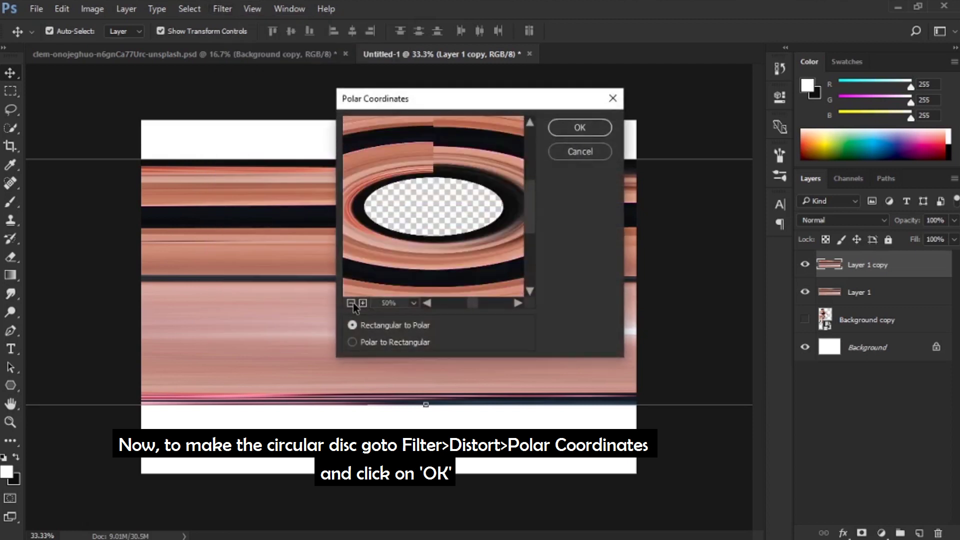
left_click(351, 303)
left_click(351, 303)
left_click(351, 303)
left_click(351, 303)
left_click(351, 303)
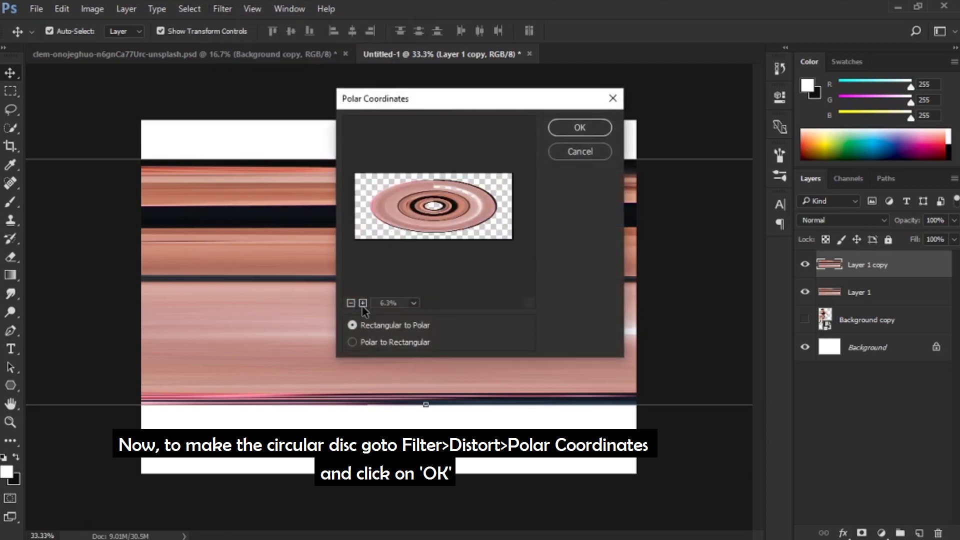
left_click(363, 303)
left_click(582, 128)
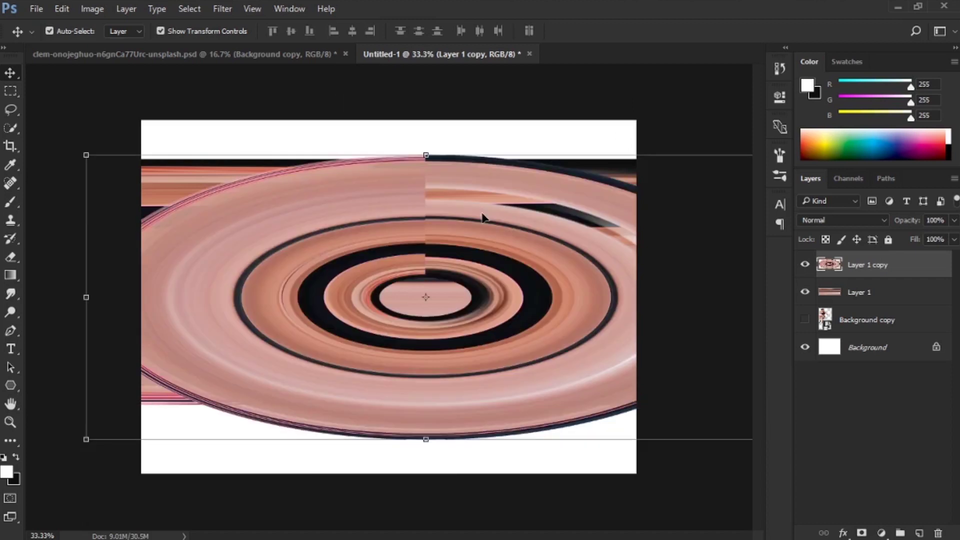
left_click(804, 293)
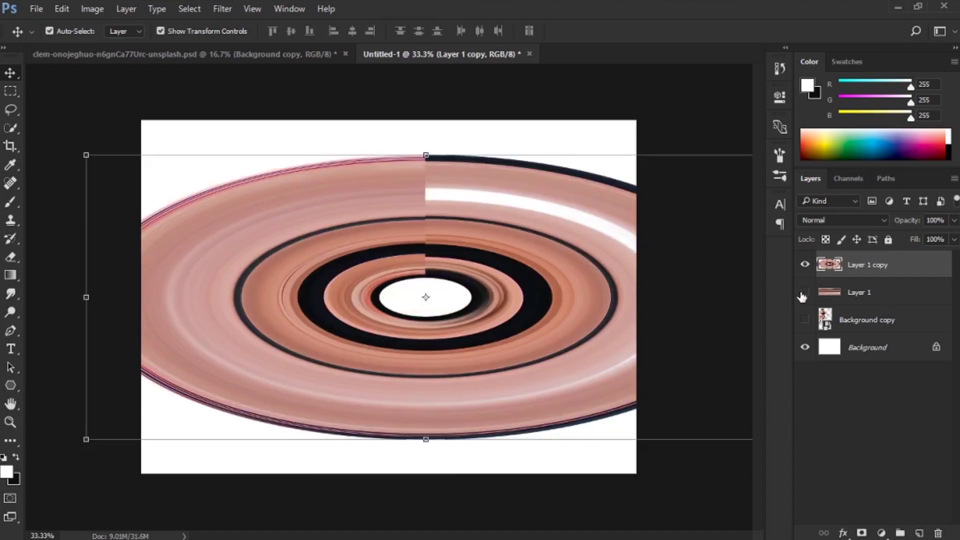
Shrink the disc to fit inside the canvas, make it taller and rounder, and shift it slightly up and right.
left_click_drag(86, 155, 253, 213)
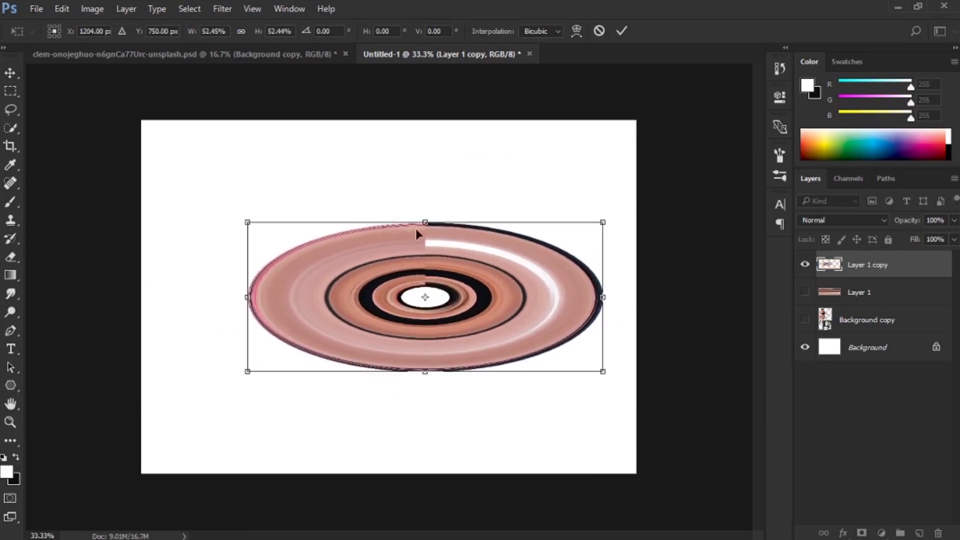
left_click_drag(426, 222, 425, 138)
left_click_drag(443, 302, 442, 326)
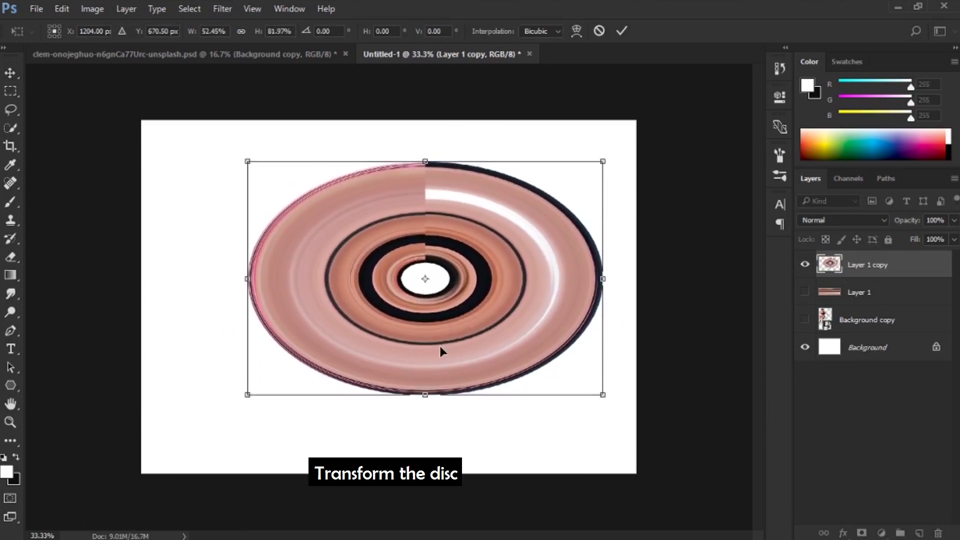
left_click_drag(602, 159, 578, 173)
key("Return")
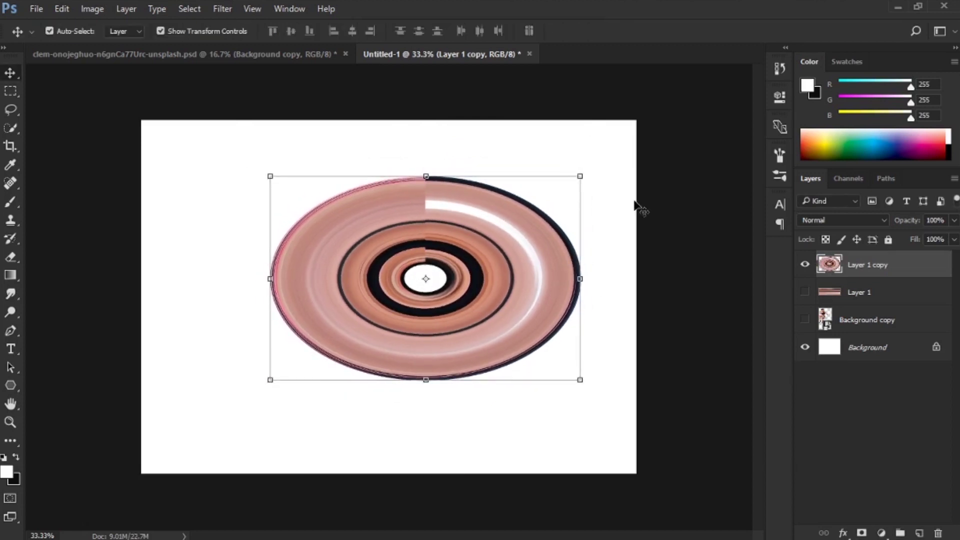
mouse_move(514, 234)
left_mouse_down()
mouse_move(515, 199)
mouse_move(522, 223)
left_mouse_up()
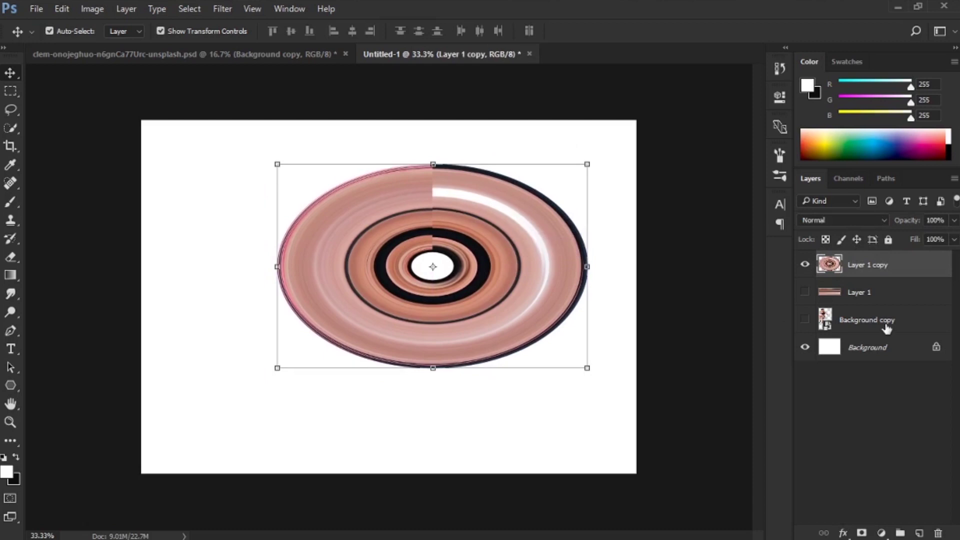
Put the disc layer beneath the Background copy layer and show the woman in front of the disc's centre.
left_click_drag(883, 267, 884, 320)
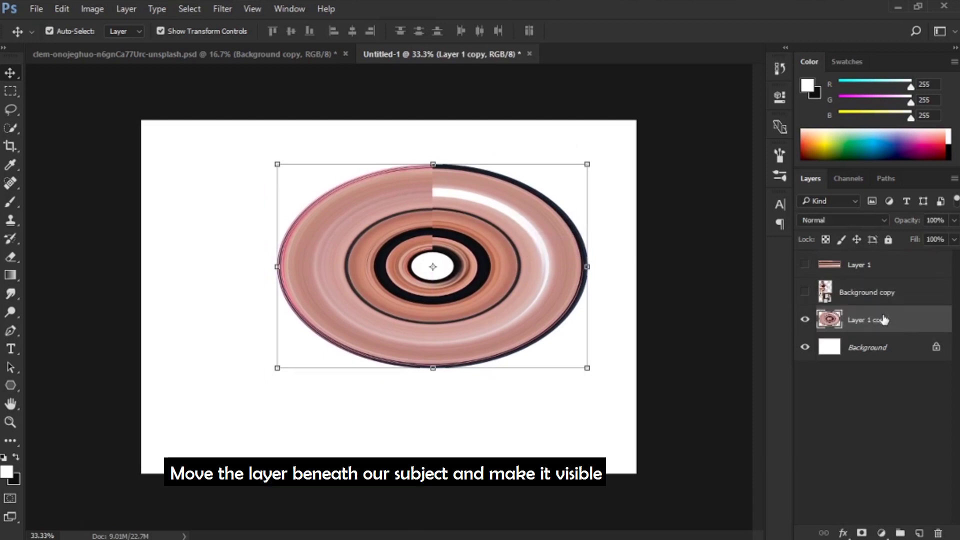
left_click(805, 292)
left_click_drag(551, 265, 450, 253)
Rotate the disc about 176° and stretch it to about 135% height, spanning from the woman's head to her lower shoe.
left_click(585, 289)
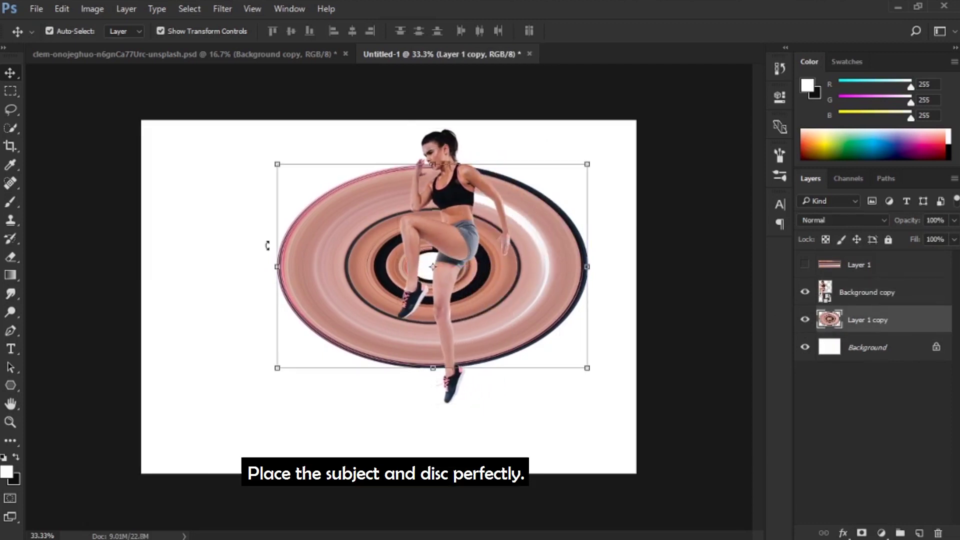
left_click_drag(265, 371, 595, 150)
left_click_drag(425, 164, 429, 136)
left_click_drag(506, 235, 518, 225)
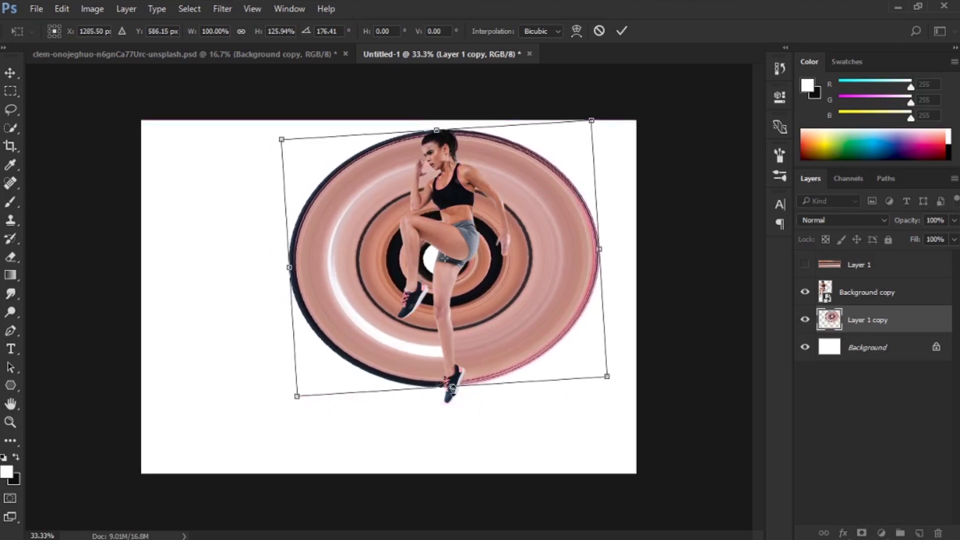
left_click_drag(452, 388, 452, 403)
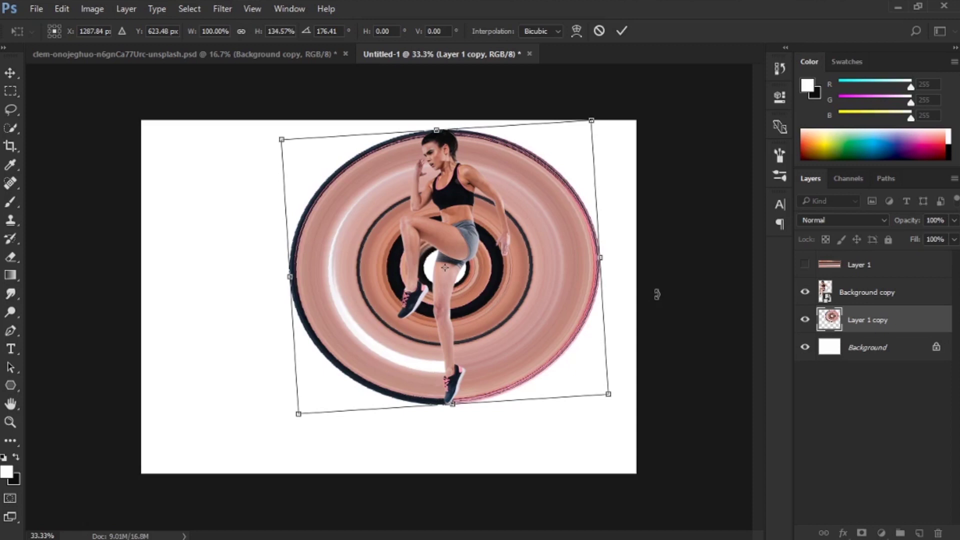
key("Return")
Widen the disc leftward to about 104% of its width.
left_click_drag(284, 268, 271, 271)
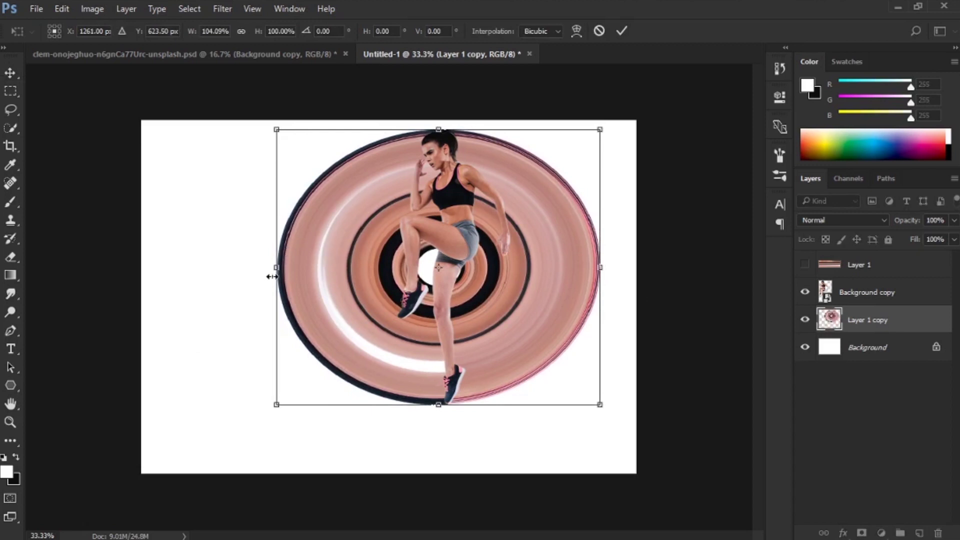
key("Return")
left_click(673, 184)
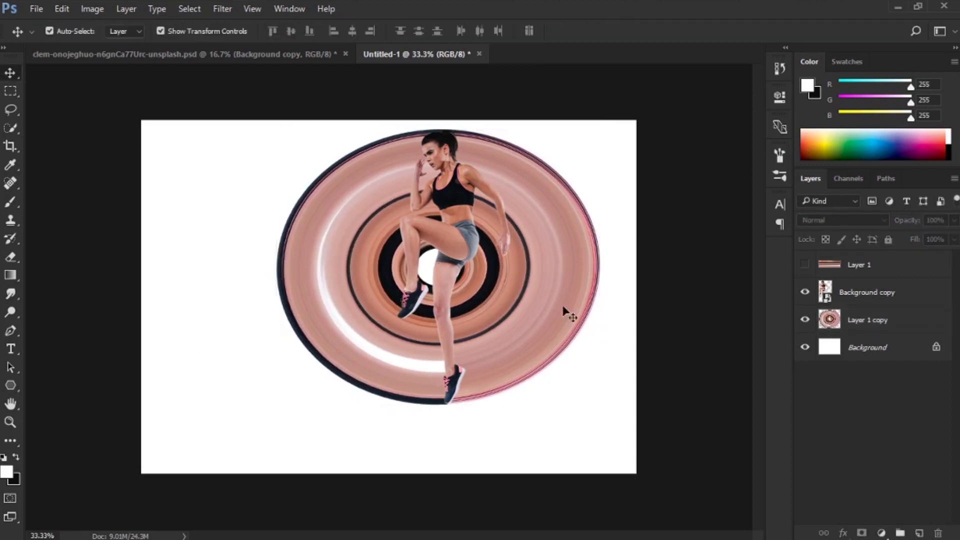
Add a layer mask to Layer 1 copy and paint out the disc's left half with a black 200 px brush.
left_click(865, 319)
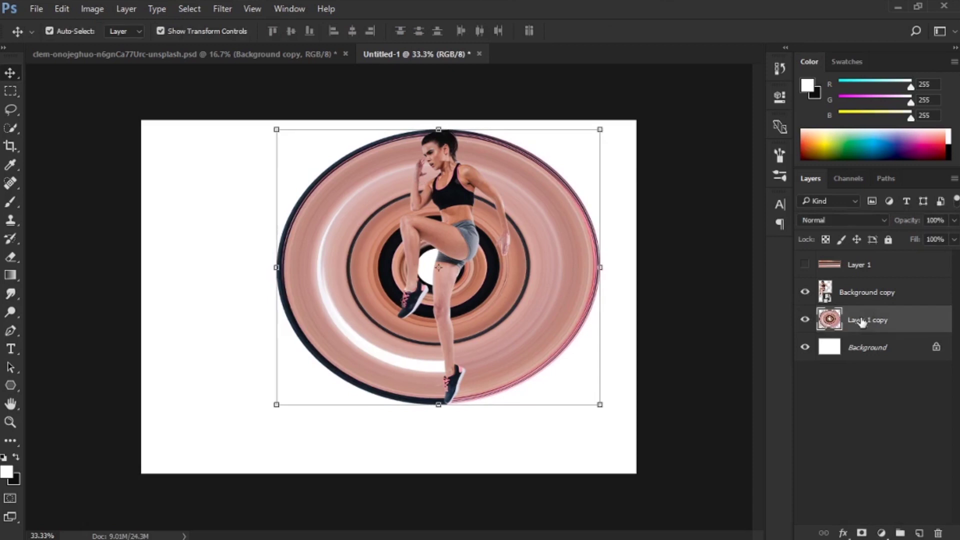
left_click(861, 533)
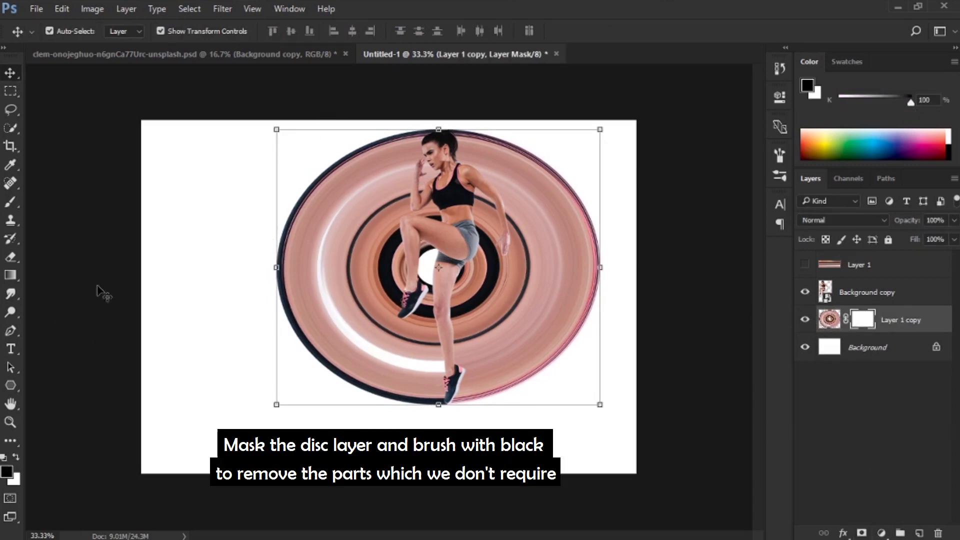
left_click(9, 203)
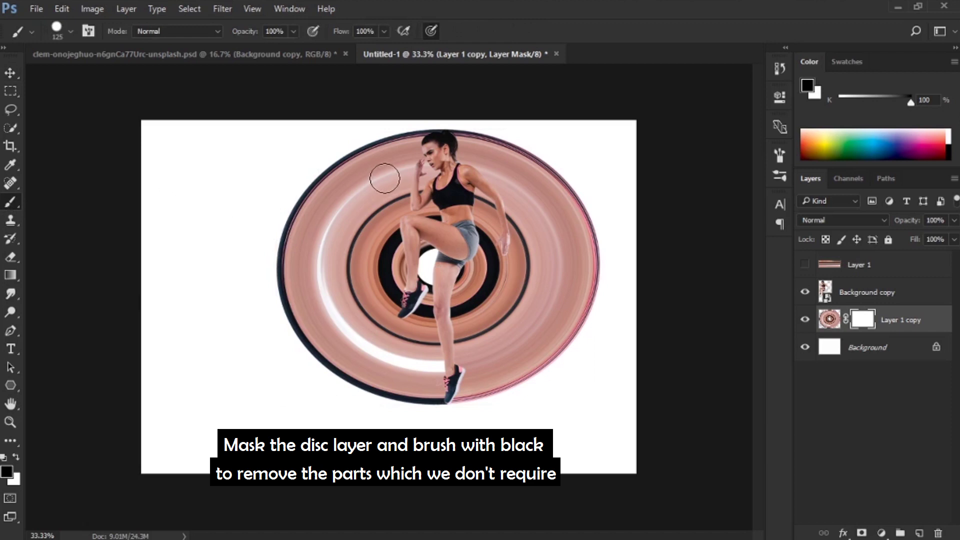
key("bracketright")
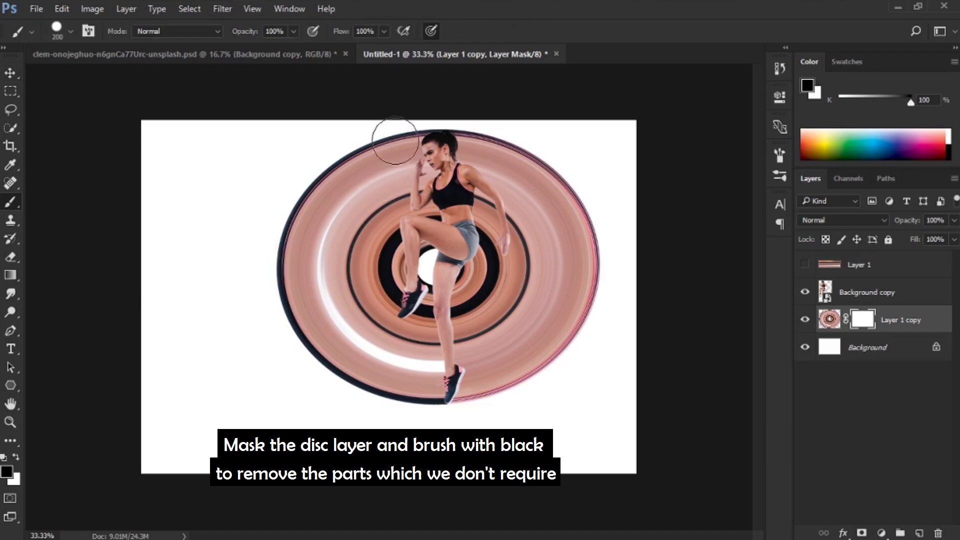
mouse_move(403, 121)
left_mouse_down()
mouse_move(414, 368)
mouse_move(401, 382)
mouse_move(340, 348)
mouse_move(303, 266)
mouse_move(327, 172)
mouse_move(371, 142)
mouse_move(359, 382)
mouse_move(309, 351)
mouse_move(266, 229)
mouse_move(345, 176)
mouse_move(328, 248)
mouse_move(326, 364)
left_mouse_up()
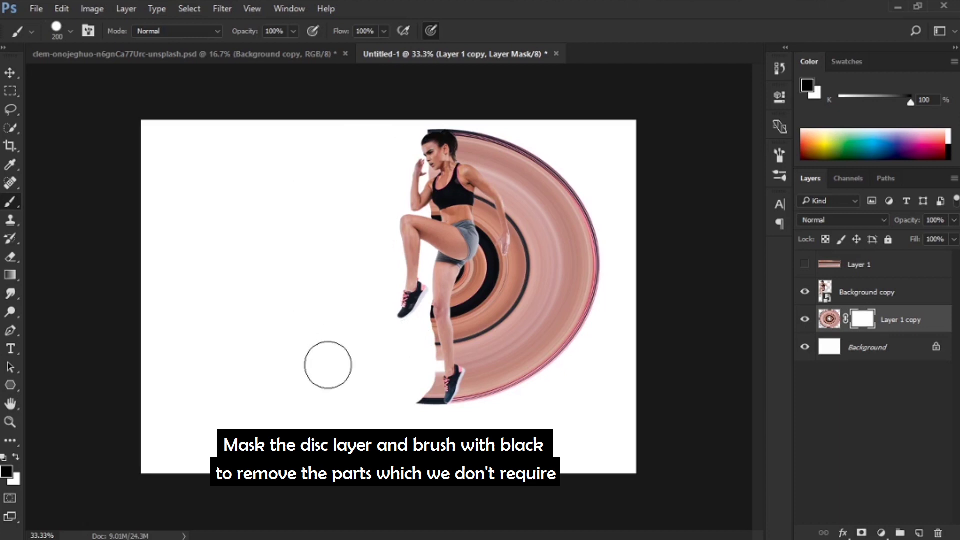
mouse_move(429, 190)
left_mouse_down()
mouse_move(414, 146)
mouse_move(407, 154)
left_mouse_up()
left_click_drag(426, 273, 423, 399)
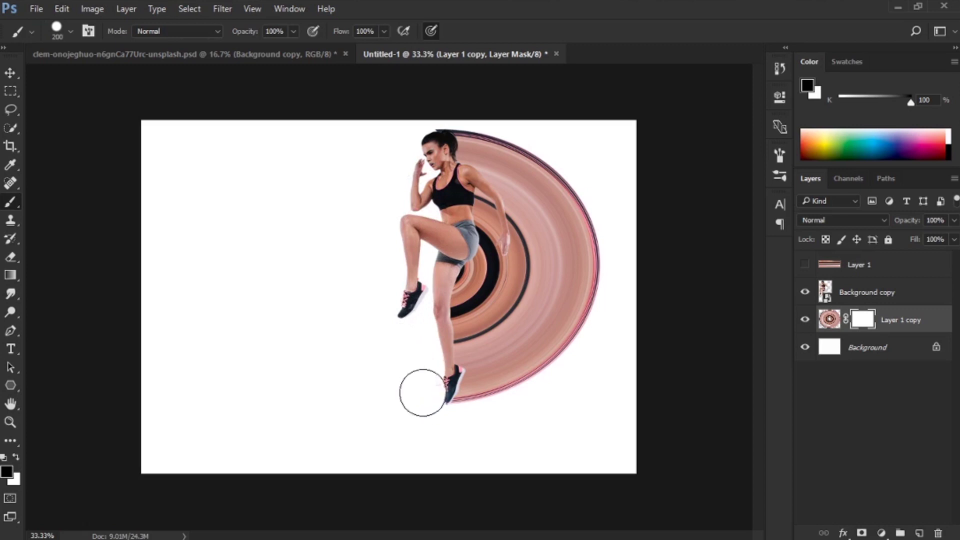
Lower the top edge of the masked disc slightly, reducing its height to about 98%.
left_click(19, 74)
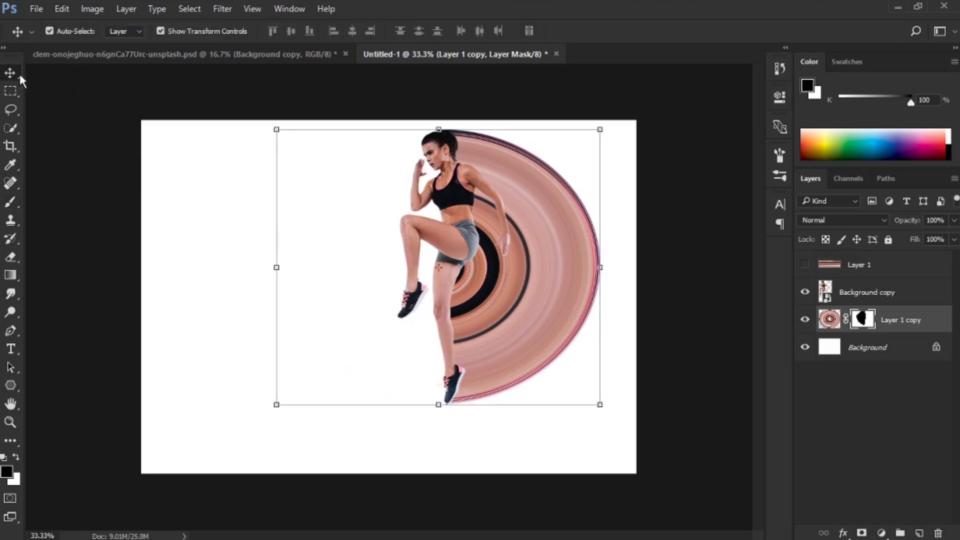
left_click(888, 274)
left_click(893, 315)
key("ctrl")
key("ctrl")
key("ctrl")
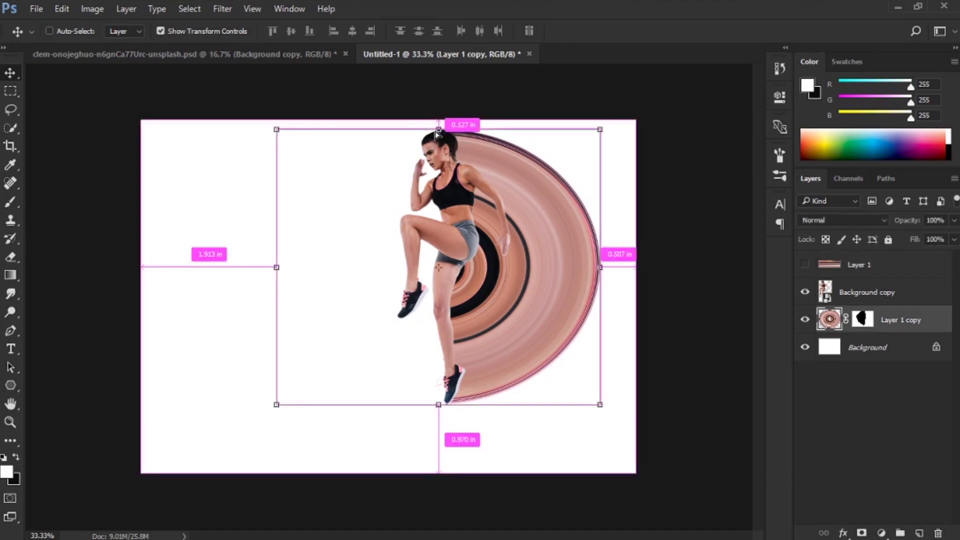
left_click_drag(438, 129, 438, 134)
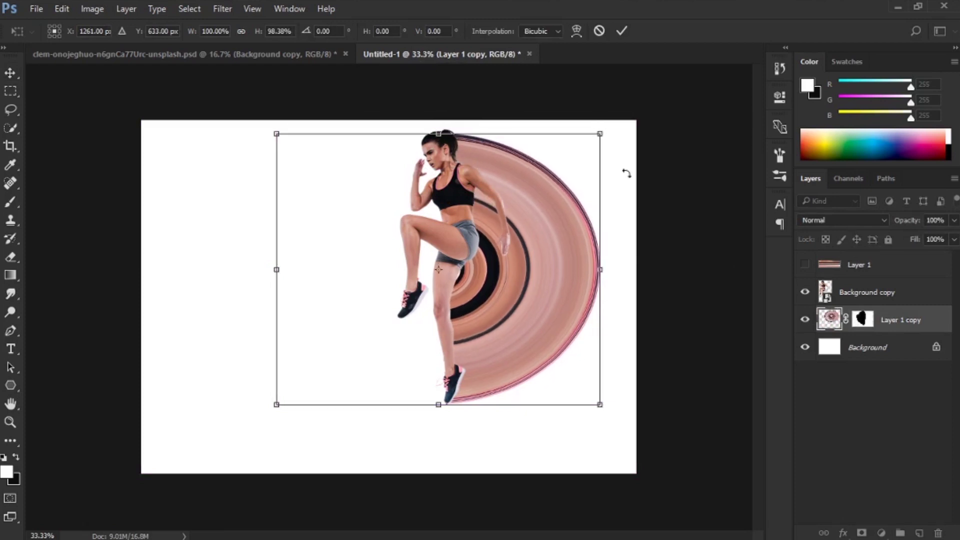
key("Return")
left_click(677, 183)
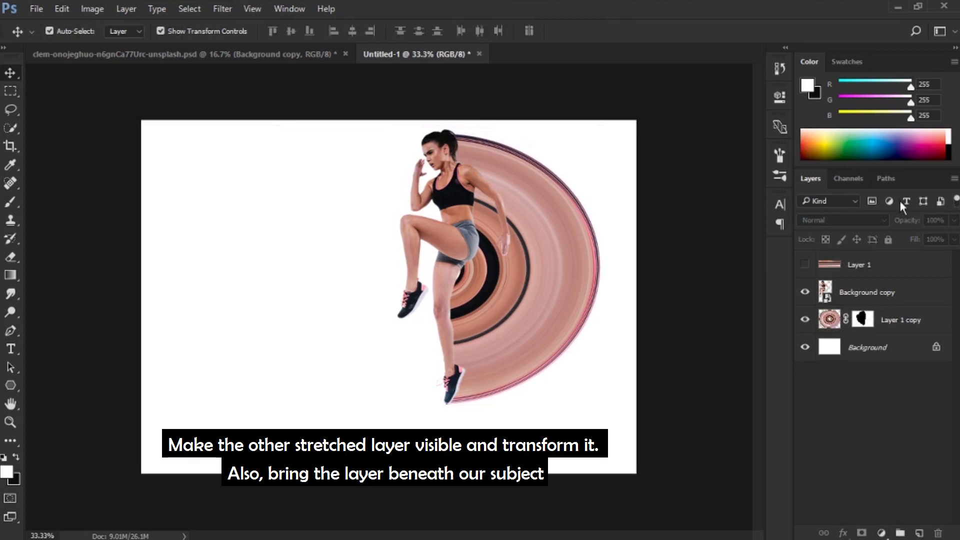
Show the stretched strip Layer 1, squash it to about 47% height and shift it left to line up with the half disc.
left_click(859, 272)
left_click(804, 267)
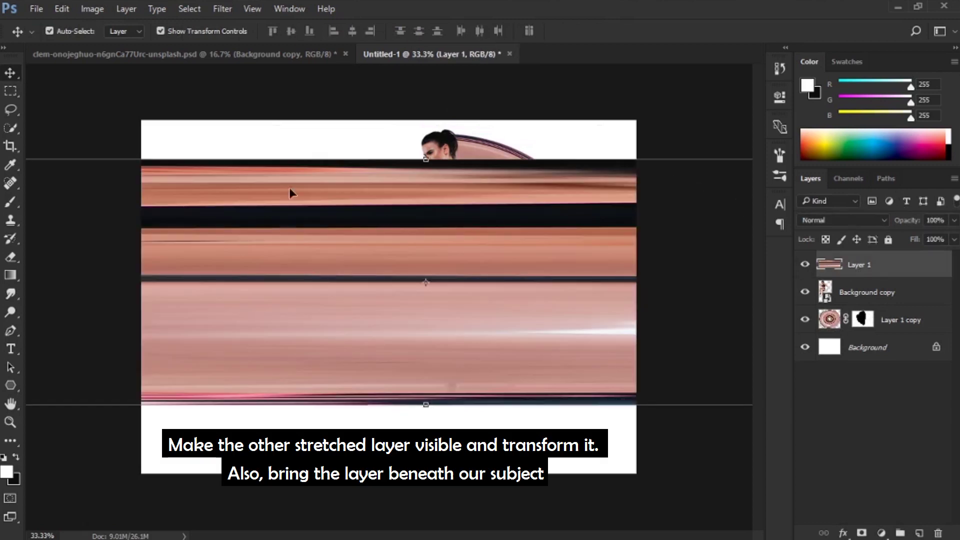
left_click_drag(427, 161, 426, 285)
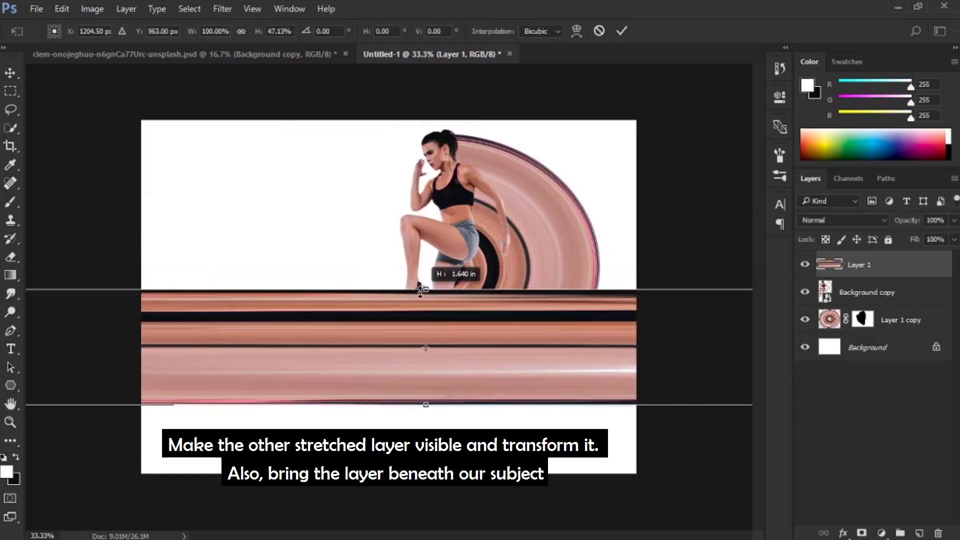
left_click_drag(467, 358, 402, 365)
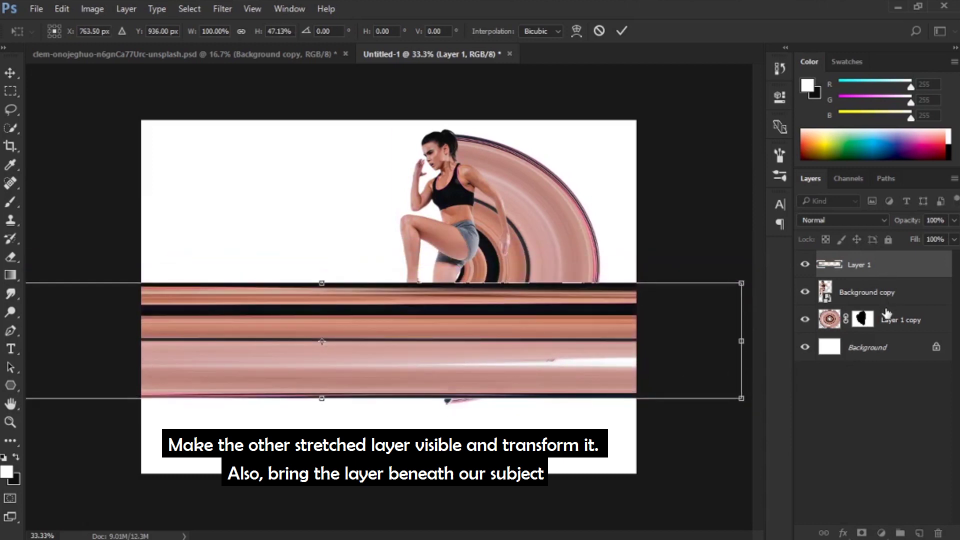
key("Return")
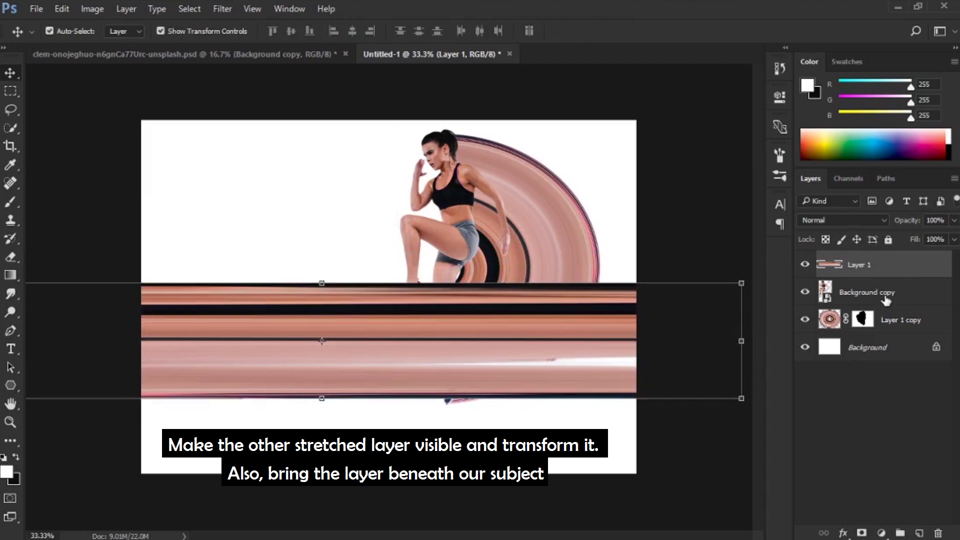
Put Layer 1 beneath Layer 1 copy and nudge the strip about 0.12 in to the left.
left_click_drag(890, 273, 896, 334)
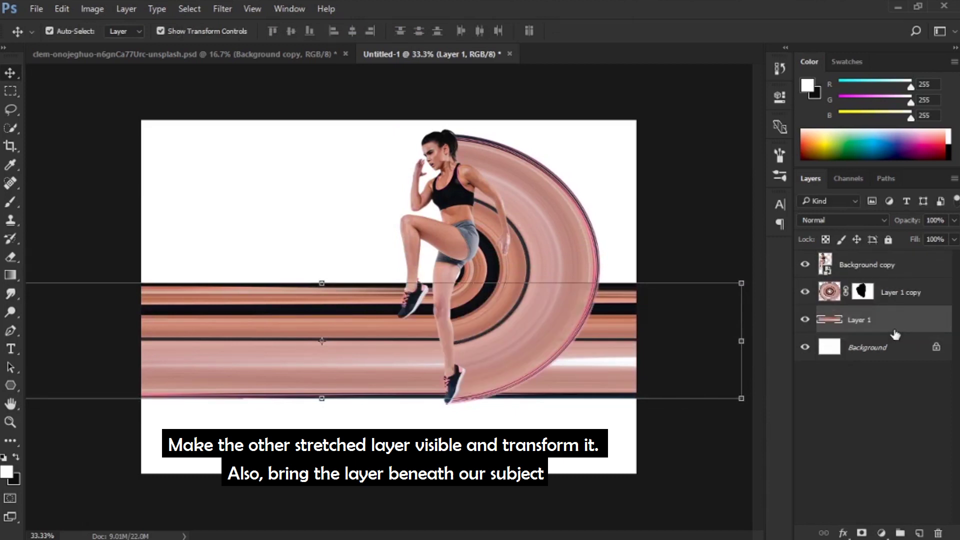
left_click(734, 231)
left_click(606, 356)
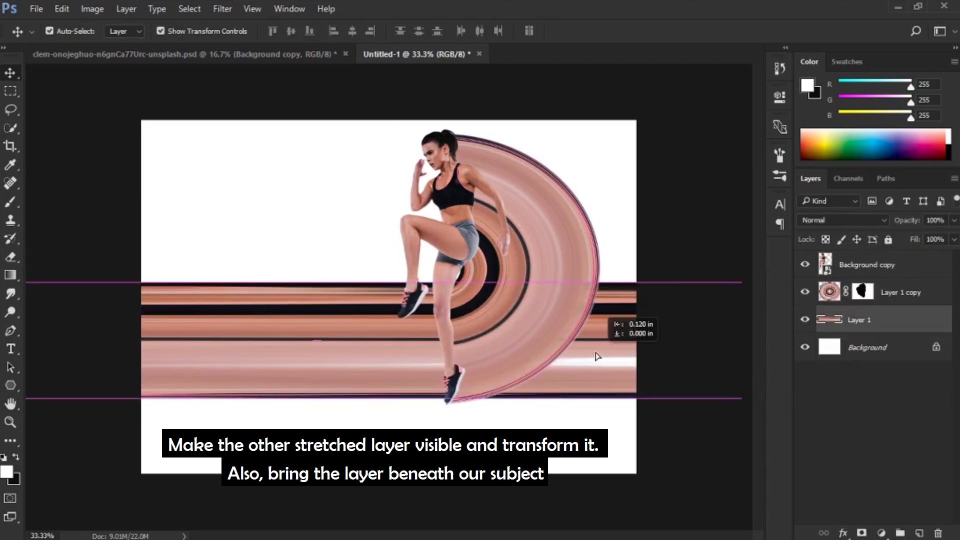
left_click(745, 468)
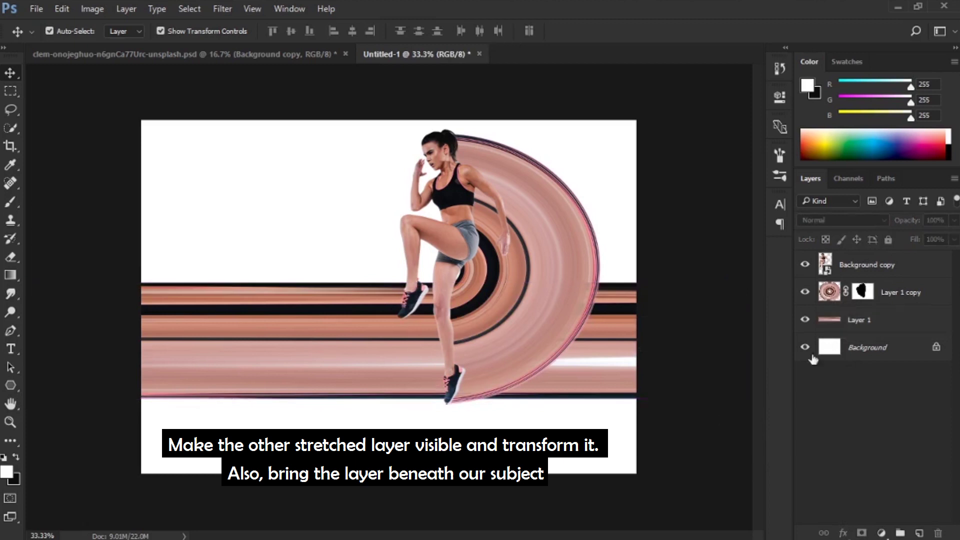
Add a layer mask to Layer 1 and paint out in black the part of the strip extending right of the half disc.
left_click(863, 322)
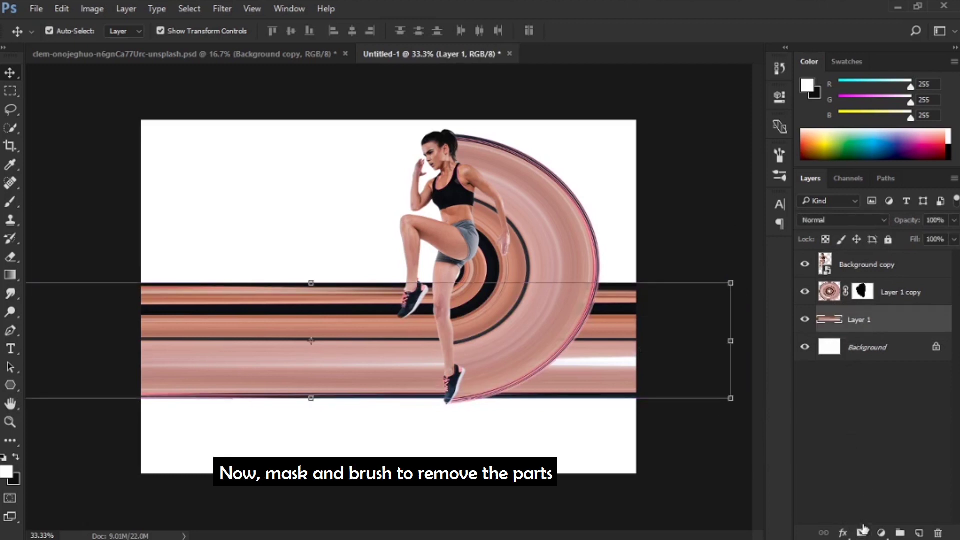
left_click(862, 533)
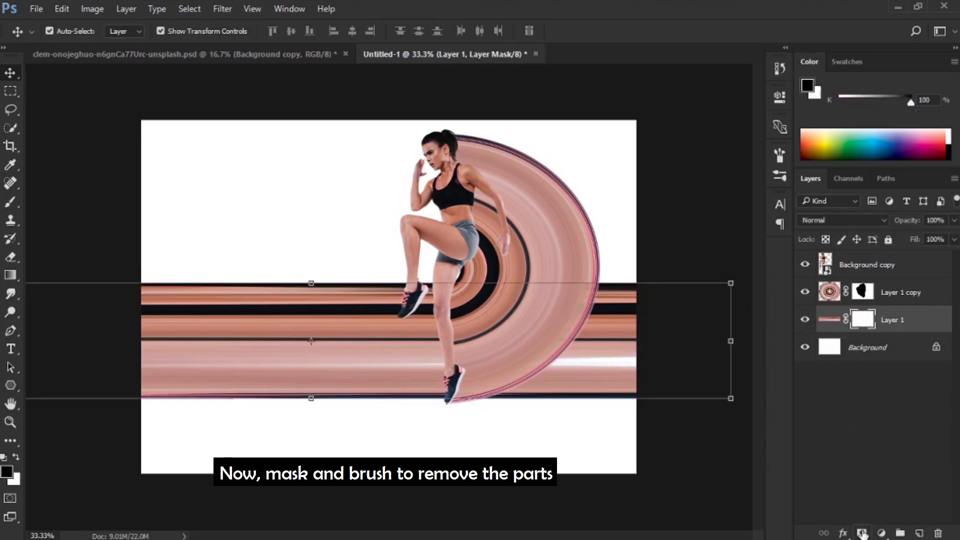
left_click(11, 202)
mouse_move(553, 272)
left_mouse_down()
mouse_move(621, 293)
mouse_move(627, 390)
mouse_move(506, 401)
mouse_move(585, 300)
mouse_move(580, 351)
mouse_move(595, 350)
mouse_move(493, 409)
mouse_move(575, 354)
left_mouse_up()
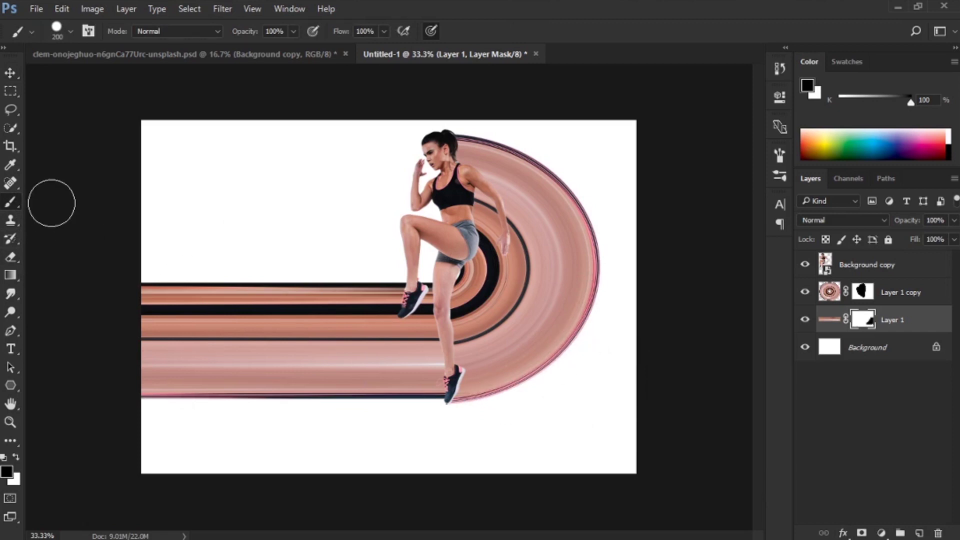
Select the woman, disc and strip layers together and move them slightly right and down on the canvas.
left_click(10, 73)
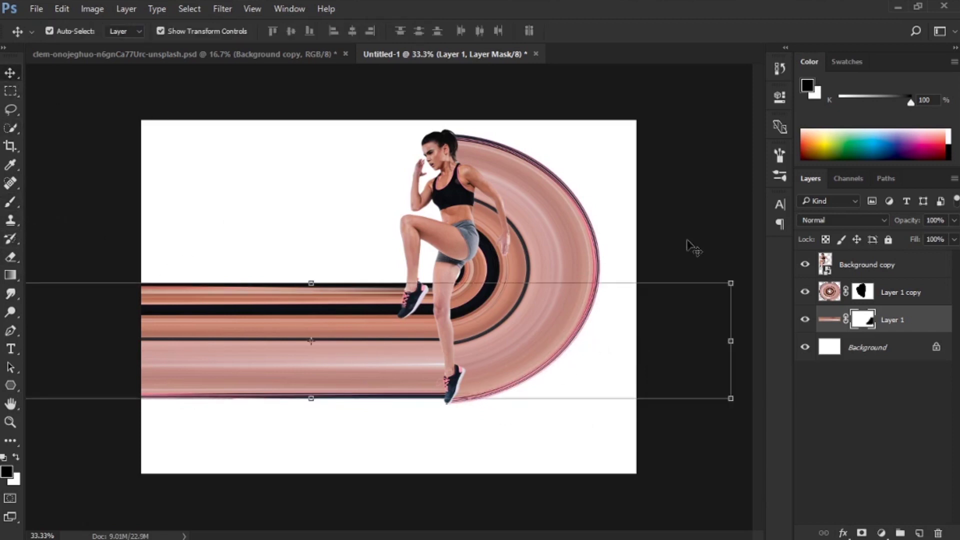
left_click(904, 278, "shift")
left_click_drag(434, 289, 465, 306)
left_click_drag(461, 302, 458, 304)
left_click(707, 123)
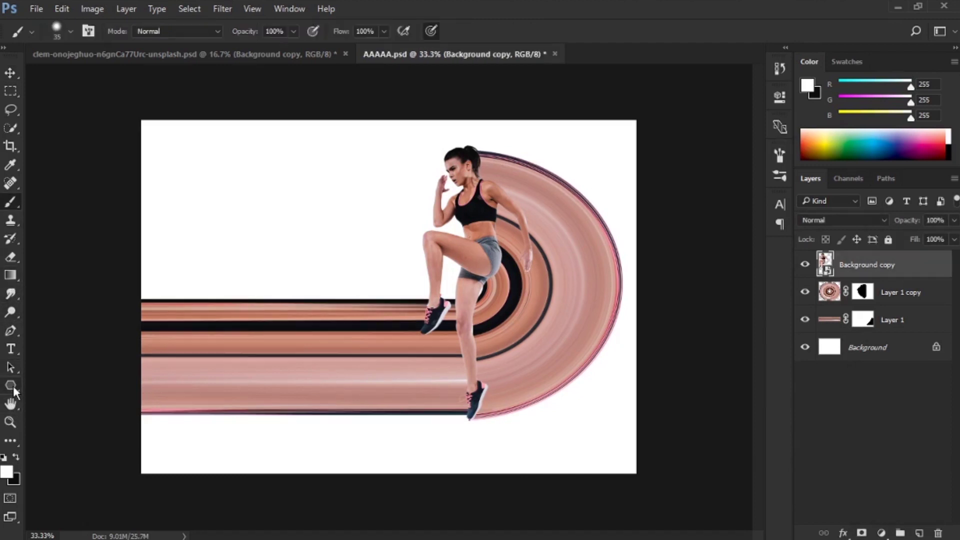
Draw an inverted triangle about 977 by 846 px with the Polygon tool, giving it no fill and a yellow stroke about 15.6 px wide.
left_click(11, 385)
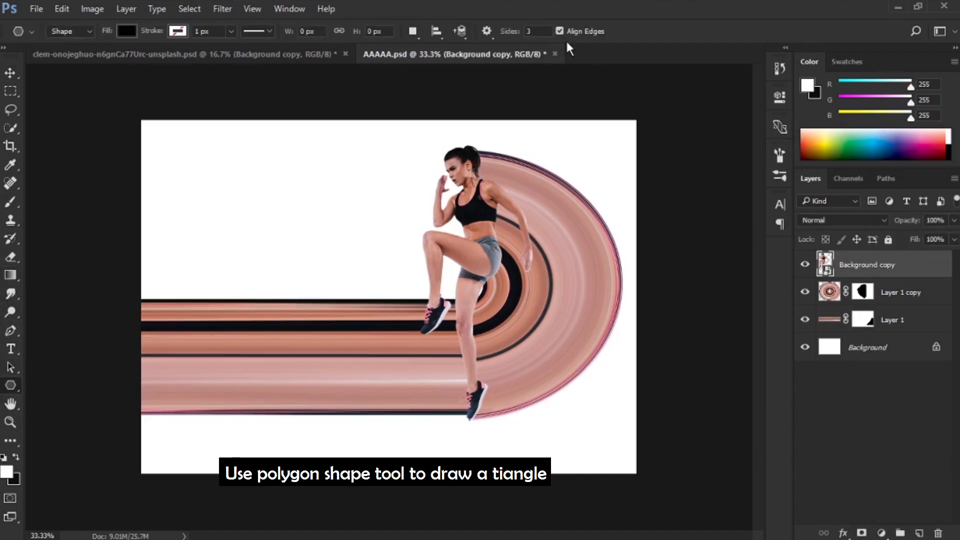
mouse_move(304, 158)
left_mouse_down()
mouse_move(397, 272)
mouse_move(368, 285)
mouse_move(330, 330)
mouse_move(331, 285)
left_mouse_up()
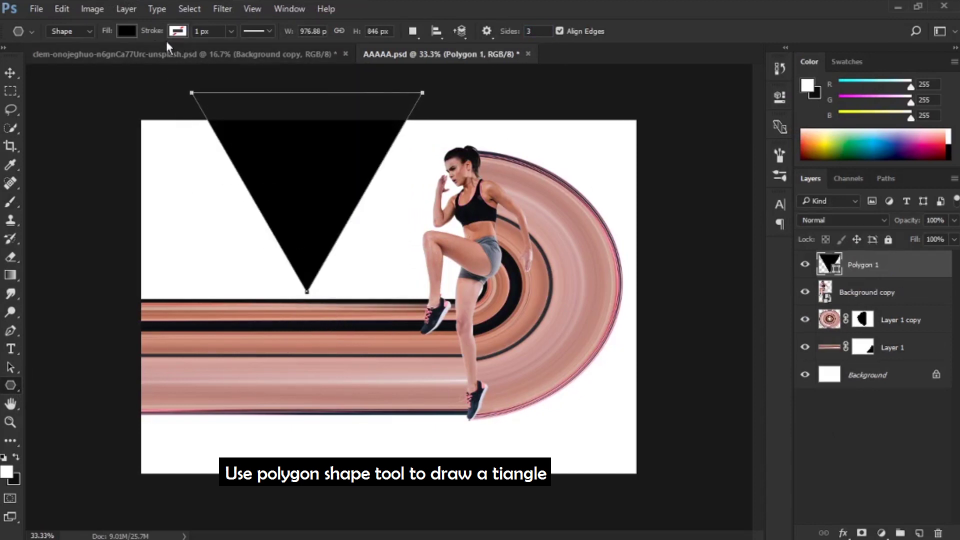
left_click(127, 31)
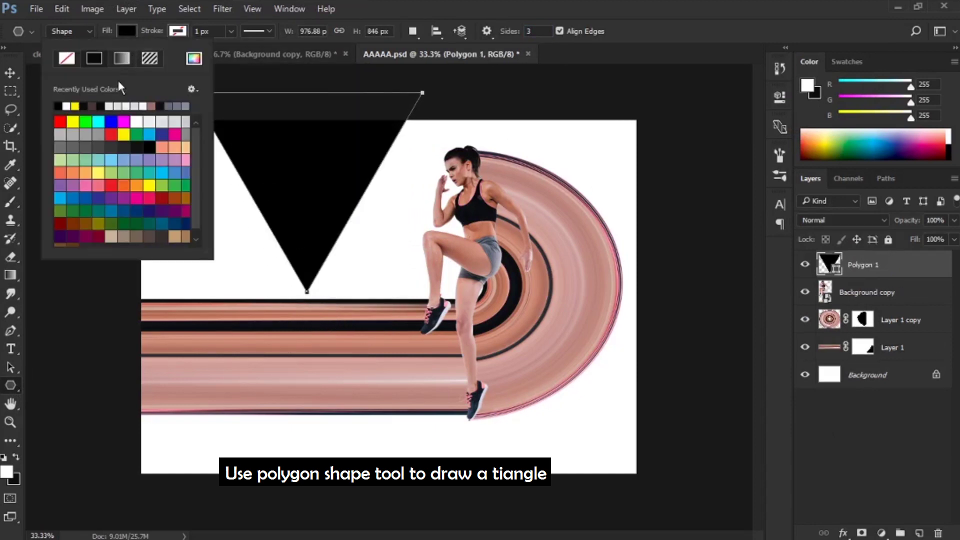
left_click(66, 58)
left_click(178, 31)
left_click(126, 105)
left_click(230, 31)
left_click(228, 32)
left_click_drag(232, 50, 235, 50)
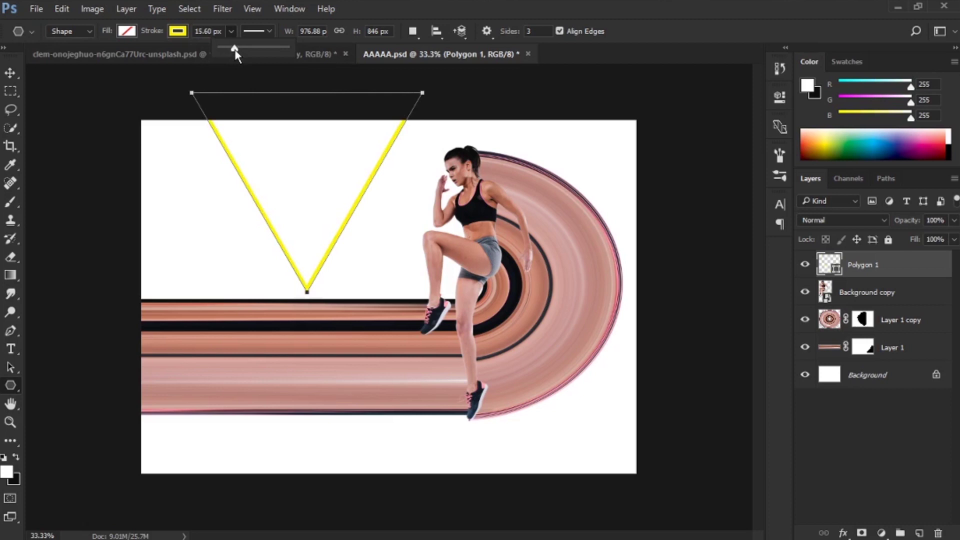
Move the yellow triangle over the woman, scale it to about 105% width and 96% height, and deselect it.
left_click(10, 73)
mouse_move(344, 211)
left_mouse_down()
mouse_move(489, 291)
mouse_move(500, 316)
left_mouse_up()
left_click_drag(579, 292, 597, 291)
left_click_drag(533, 289, 521, 288)
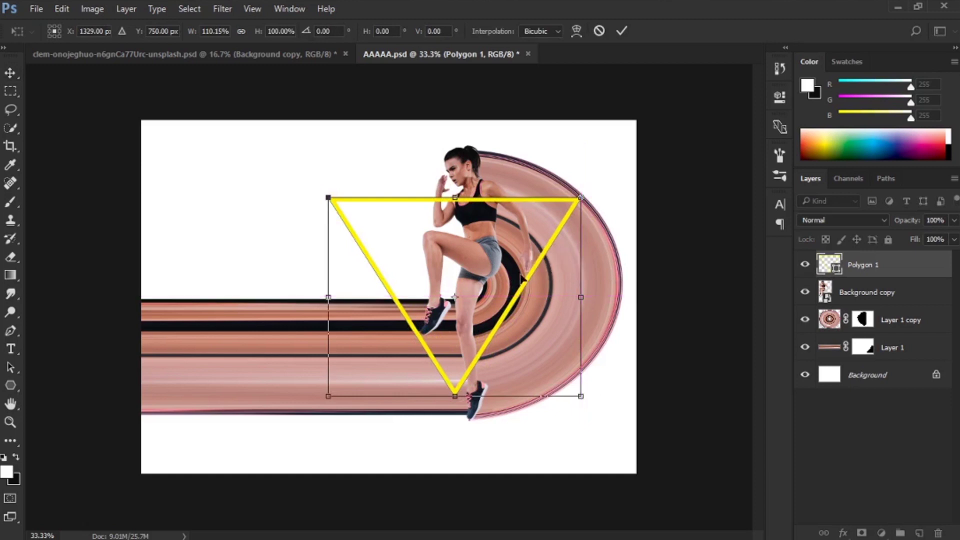
left_click_drag(456, 197, 456, 194)
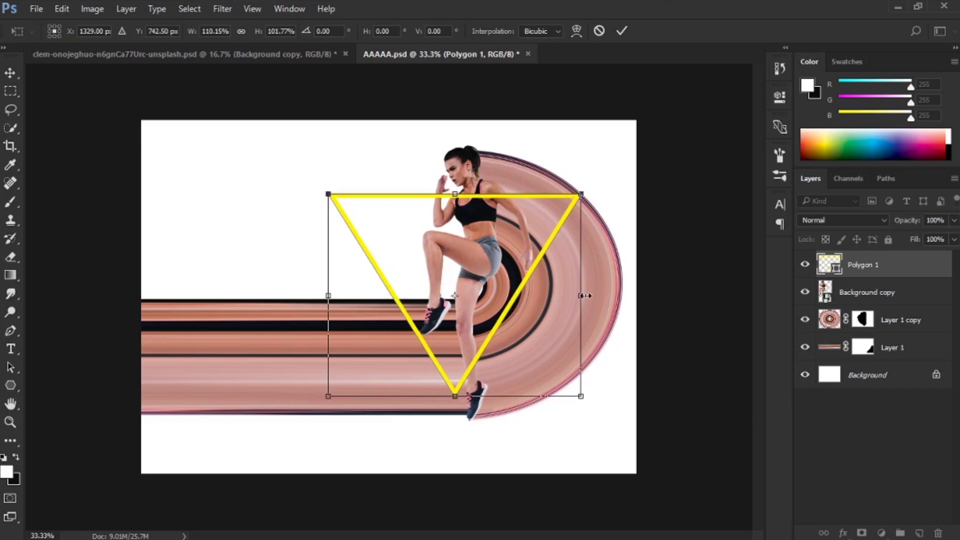
left_click_drag(511, 301, 513, 292)
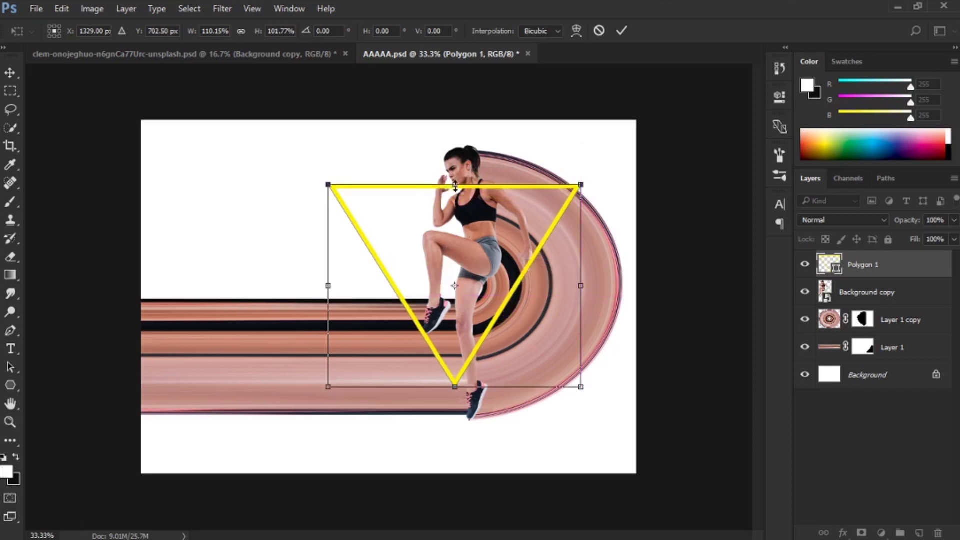
left_click_drag(455, 187, 455, 195)
left_click_drag(328, 291, 340, 291)
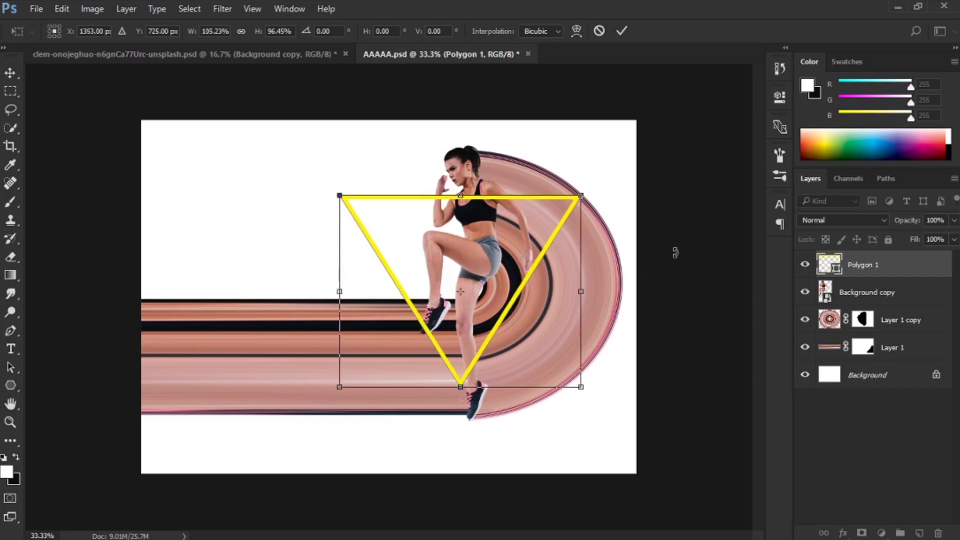
key("Return")
left_click(651, 240)
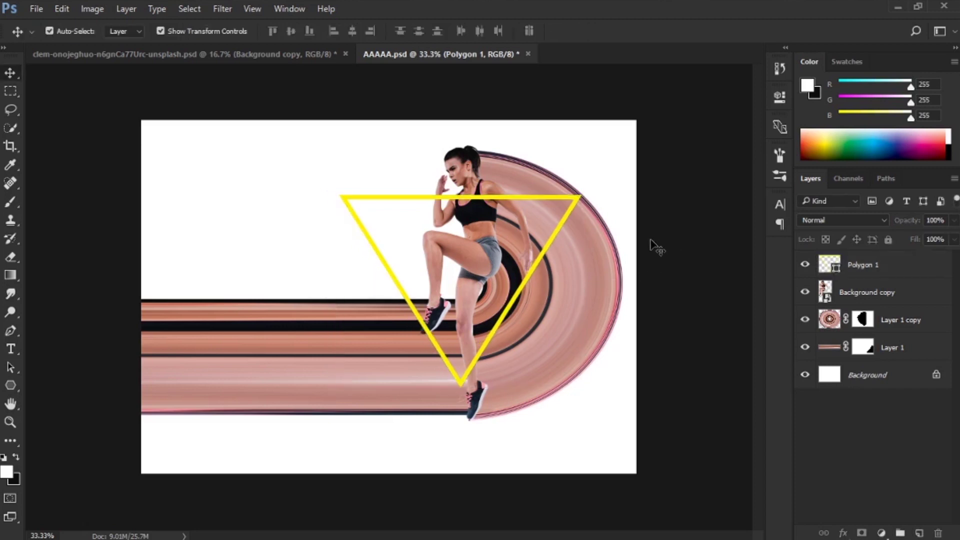
Add a cyan Outer Glow to the Polygon 1 layer with 7% spread and a size of 46 px.
left_click(856, 264)
right_click(873, 263)
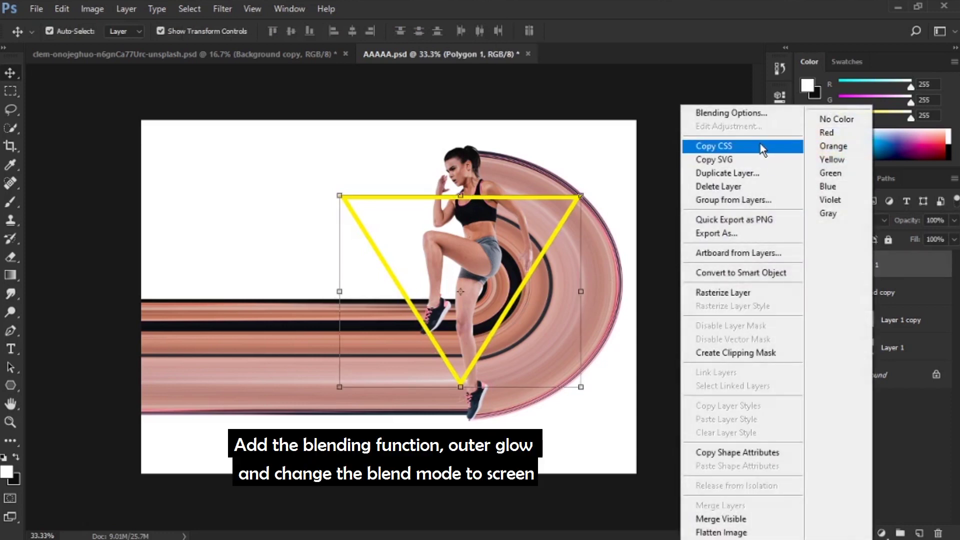
left_click(757, 113)
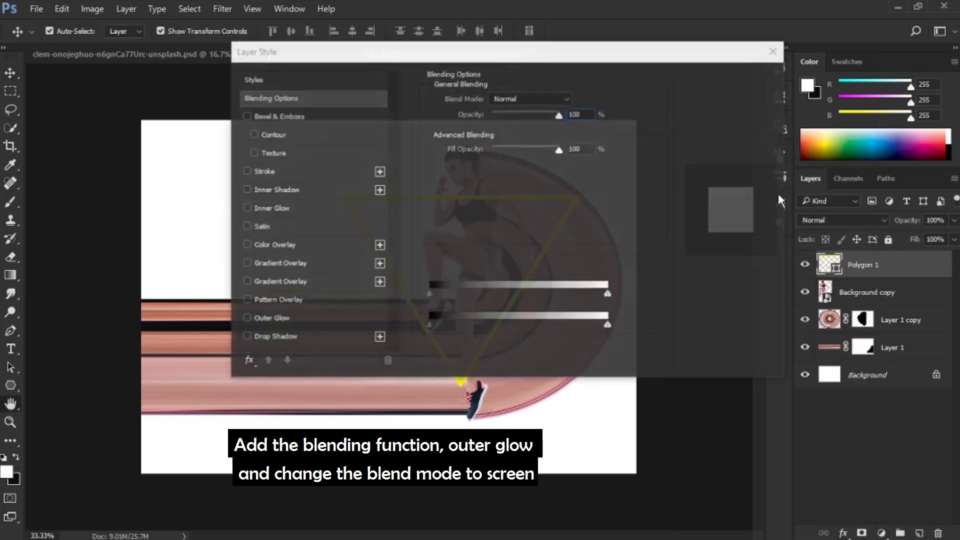
left_click_drag(660, 62, 926, 81)
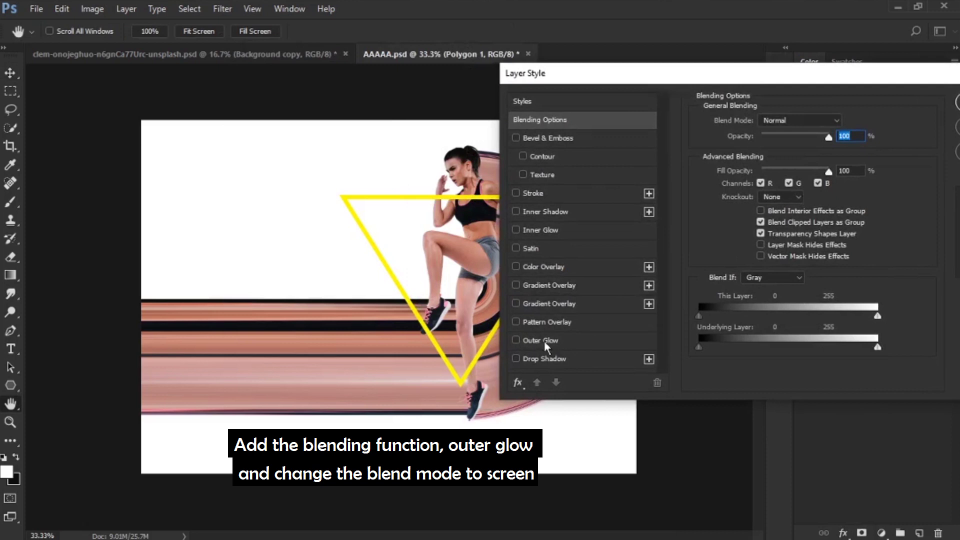
left_click(516, 340)
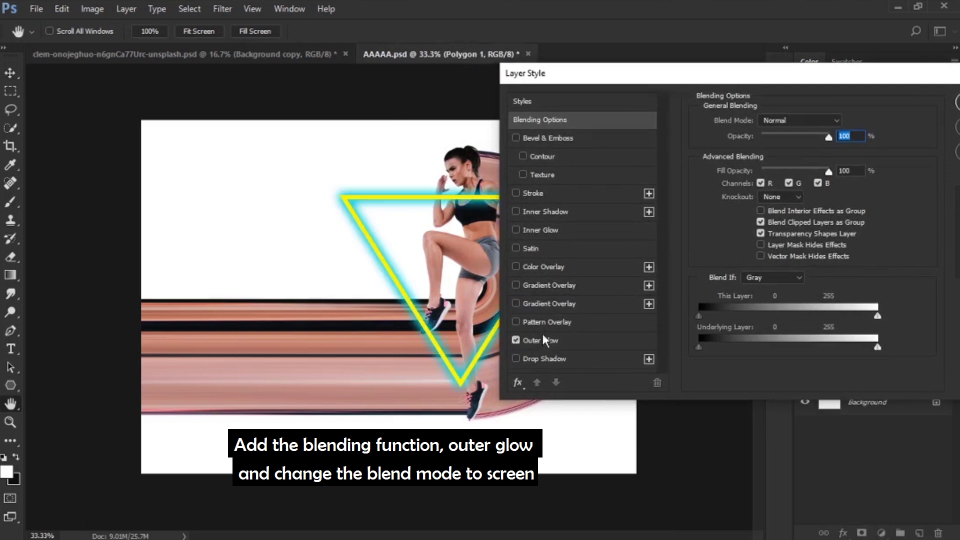
left_click(588, 341)
left_click_drag(754, 229, 767, 242)
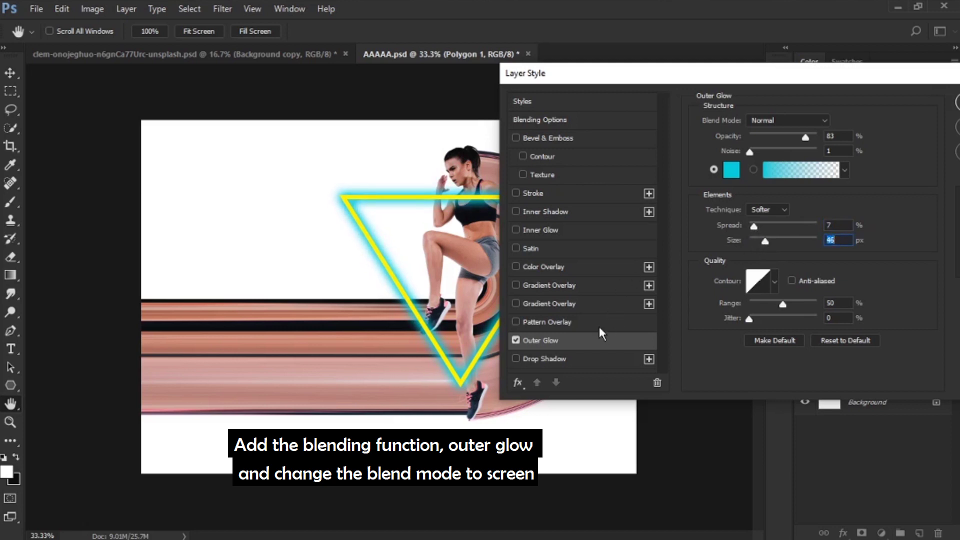
Set the general blend mode of Polygon 1 to Screen in its blending options and apply the layer style.
left_click(537, 121)
left_click(780, 121)
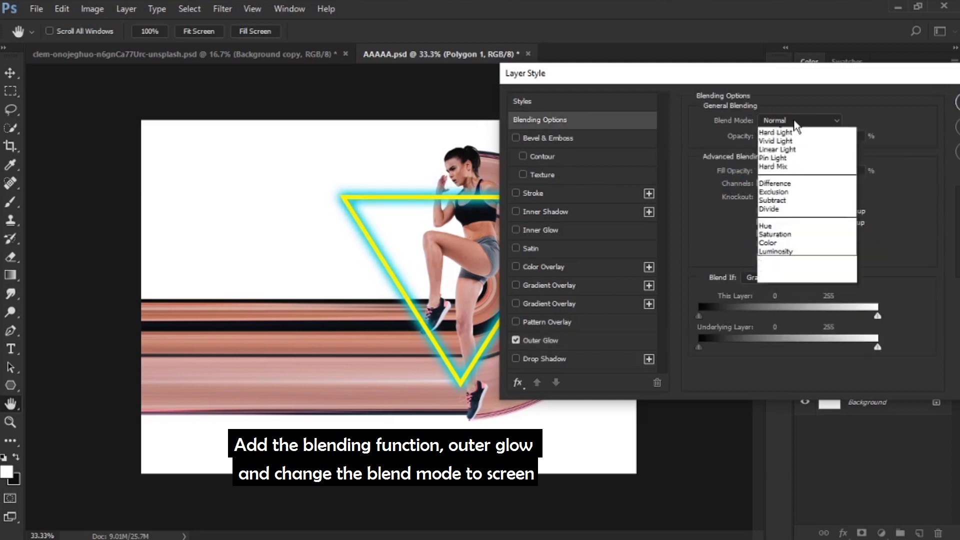
left_click(794, 217)
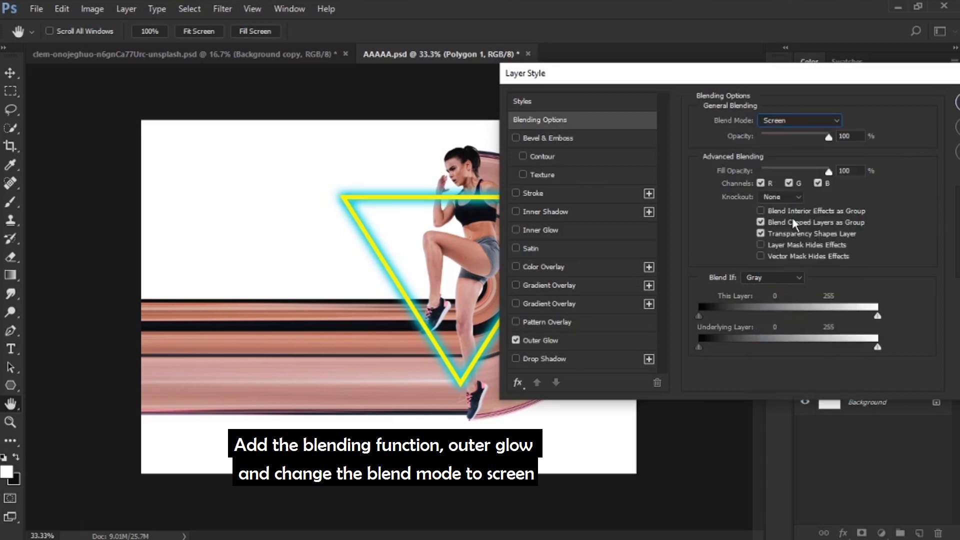
left_click_drag(783, 80, 462, 120)
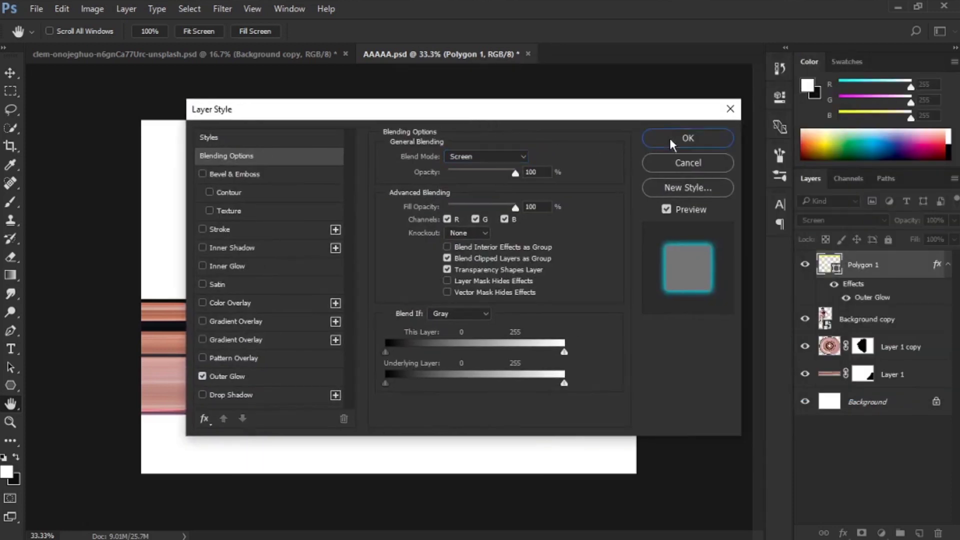
left_click(680, 138)
left_click(718, 301)
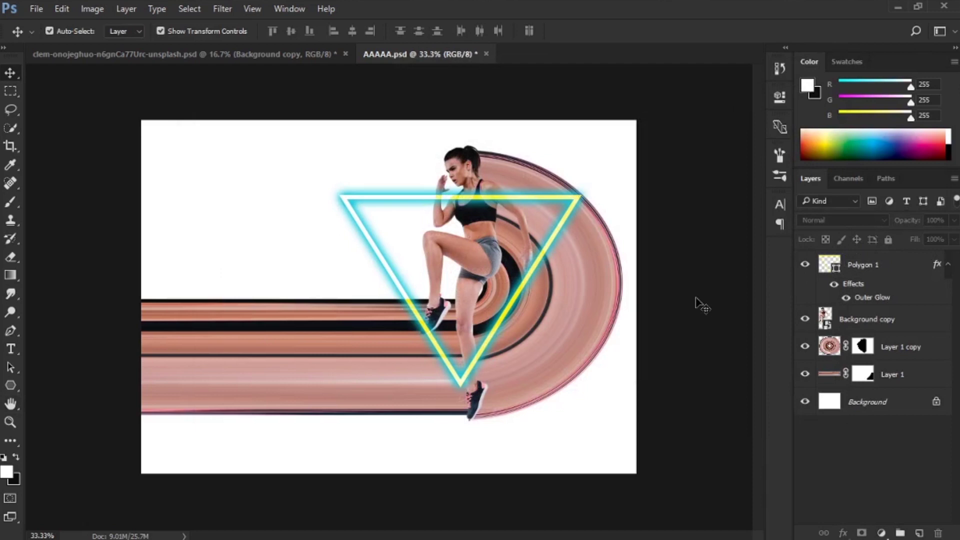
Add a layer mask to Polygon 1 and paint out in black the triangle's line crossing the woman's standing shin.
key("ctrl+plus")
key("ctrl+plus")
key("ctrl+plus")
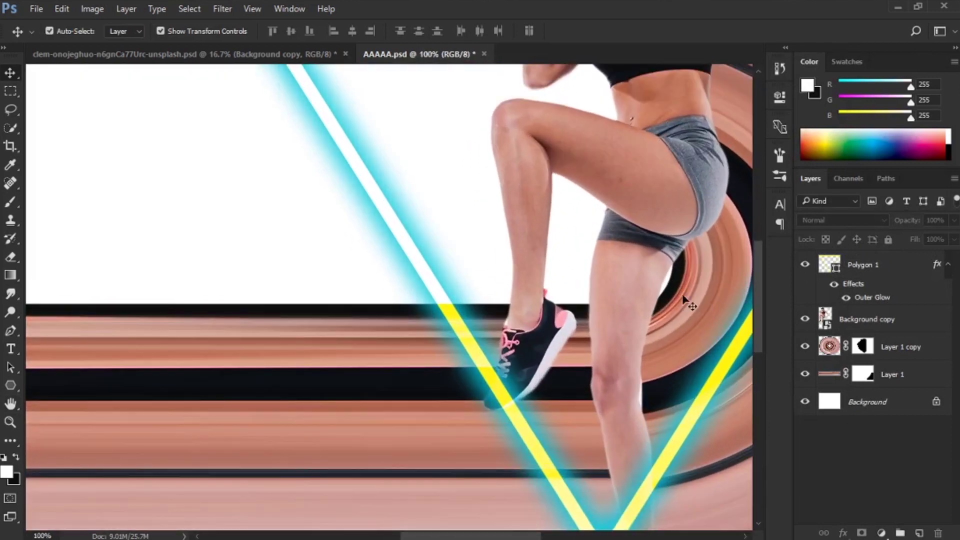
left_click_drag(595, 344, 390, 189)
left_click(872, 268)
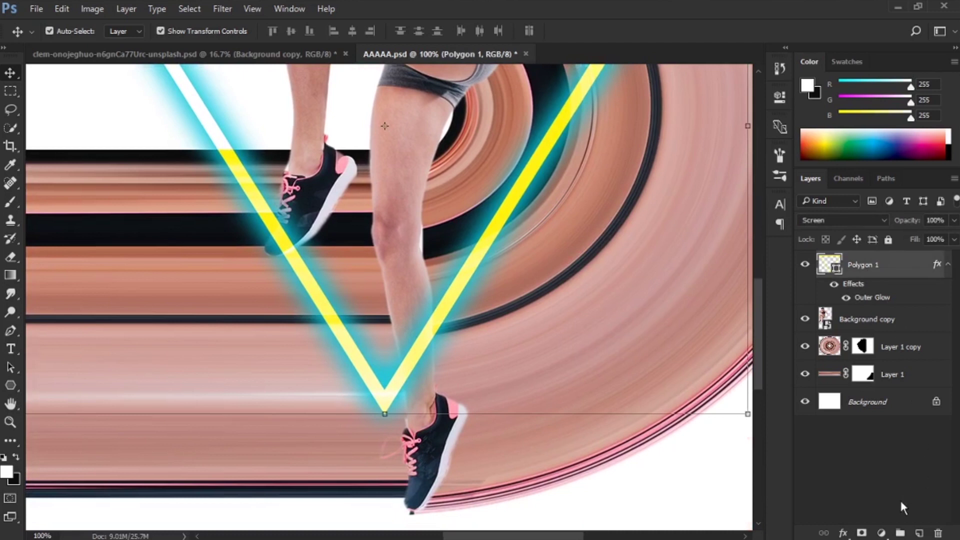
left_click(861, 532)
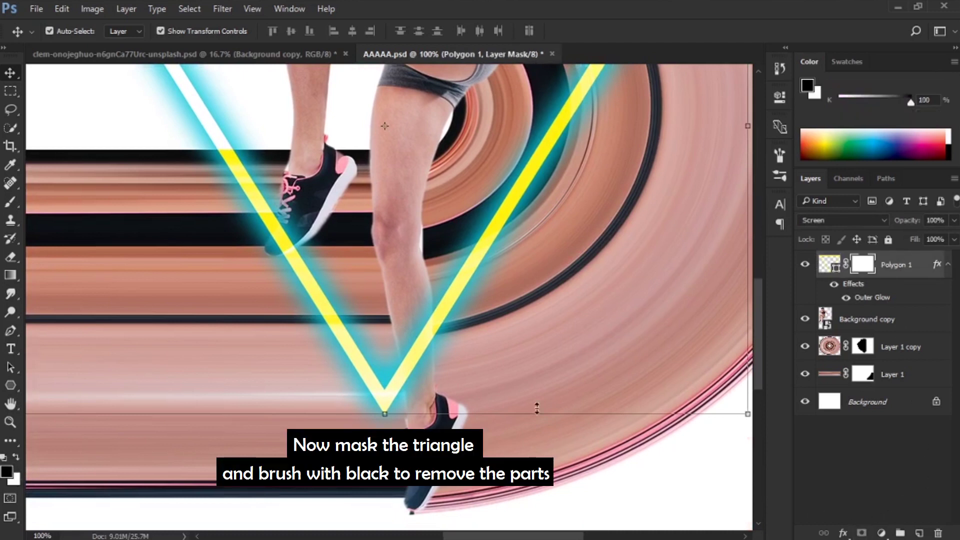
left_click(11, 200)
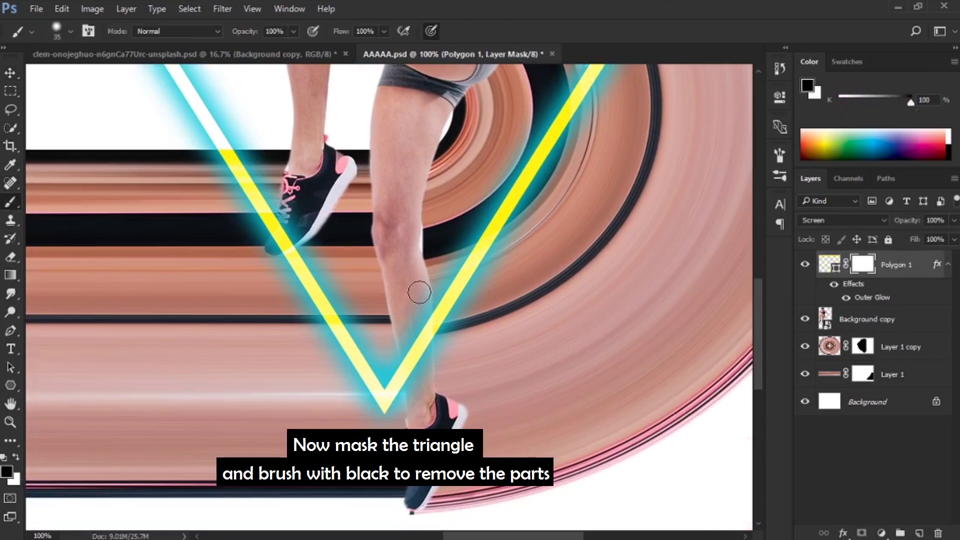
mouse_move(422, 300)
left_mouse_down()
mouse_move(420, 375)
mouse_move(420, 294)
mouse_move(417, 392)
mouse_move(416, 354)
left_mouse_up()
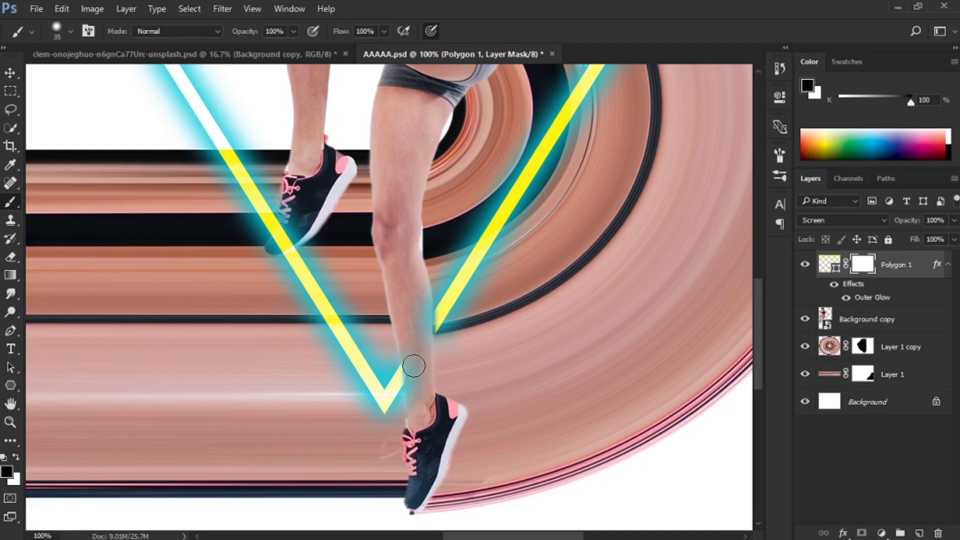
Refine the mask beside the standing shin, painting in white to restore the triangle's line and glow next to the leg.
key("x")
left_click_drag(446, 291, 445, 332)
key("x")
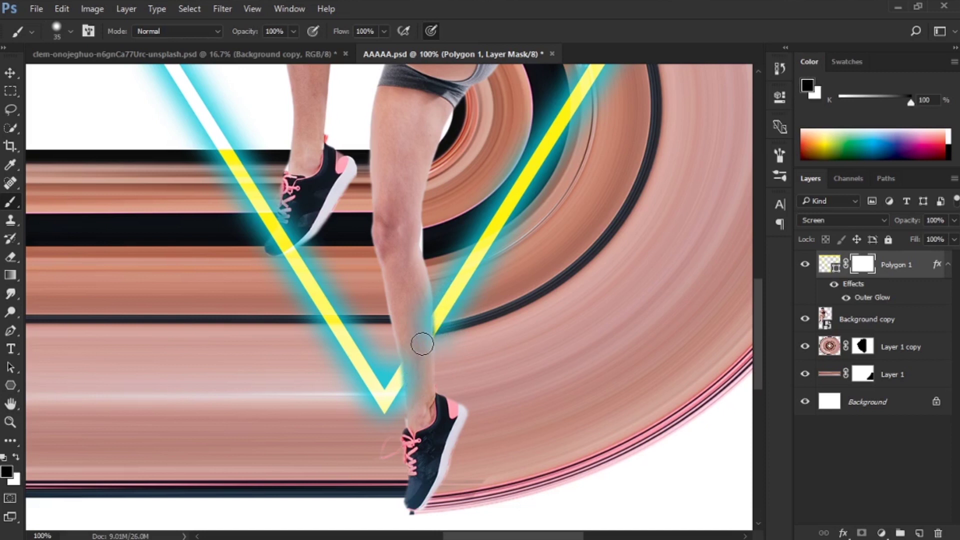
key("x")
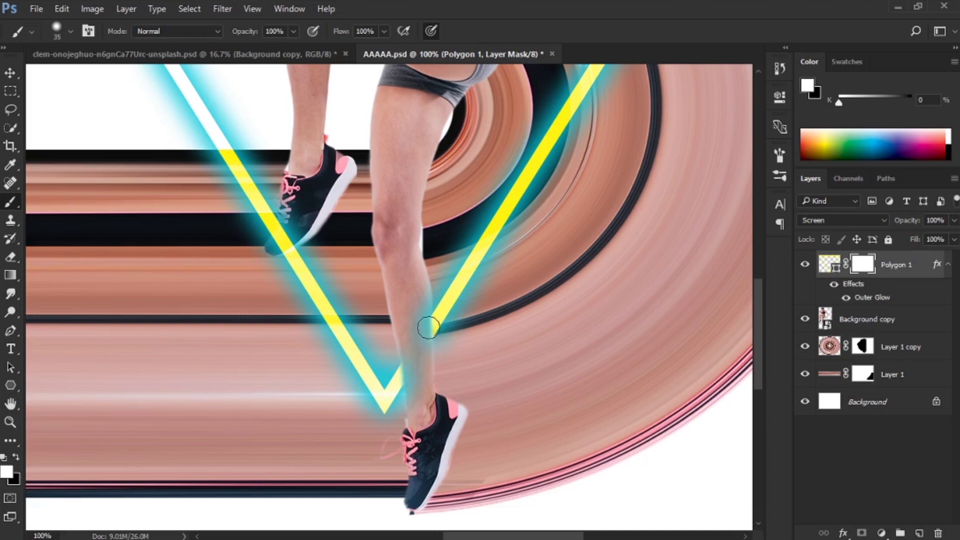
key("x")
right_click(420, 260)
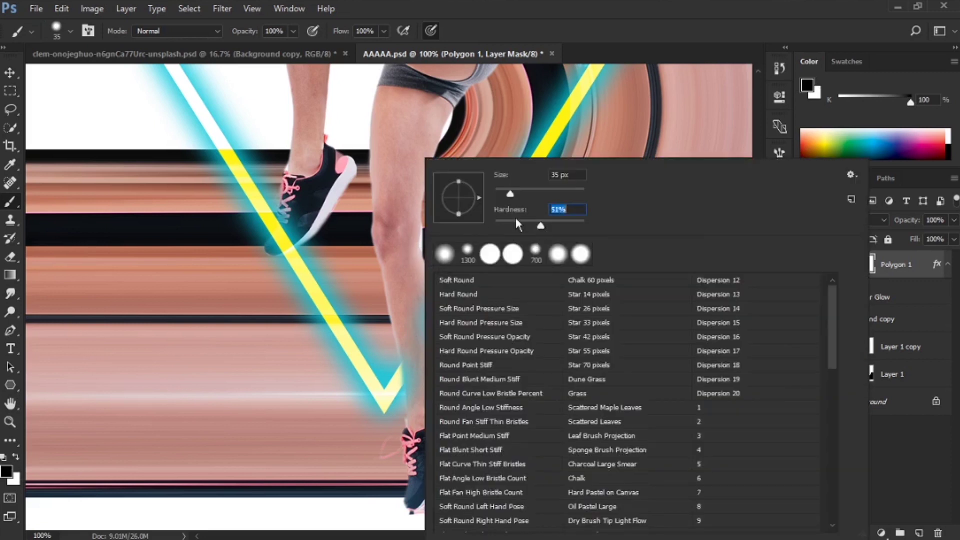
key("Return")
key("x")
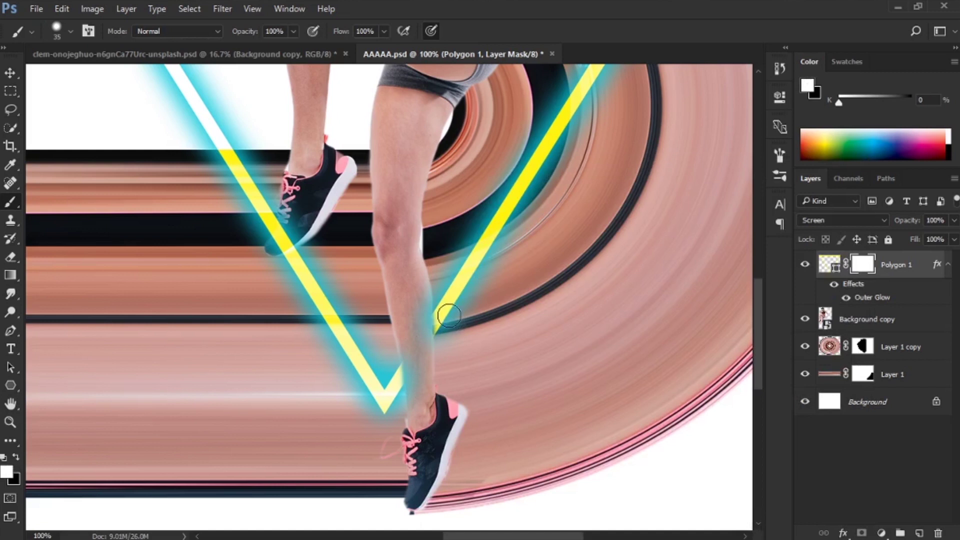
left_click_drag(446, 311, 446, 343)
Mask out the triangle's upper line where it crosses the raised forearm, using a 15 px black brush.
scroll(332, 388, "up", 5)
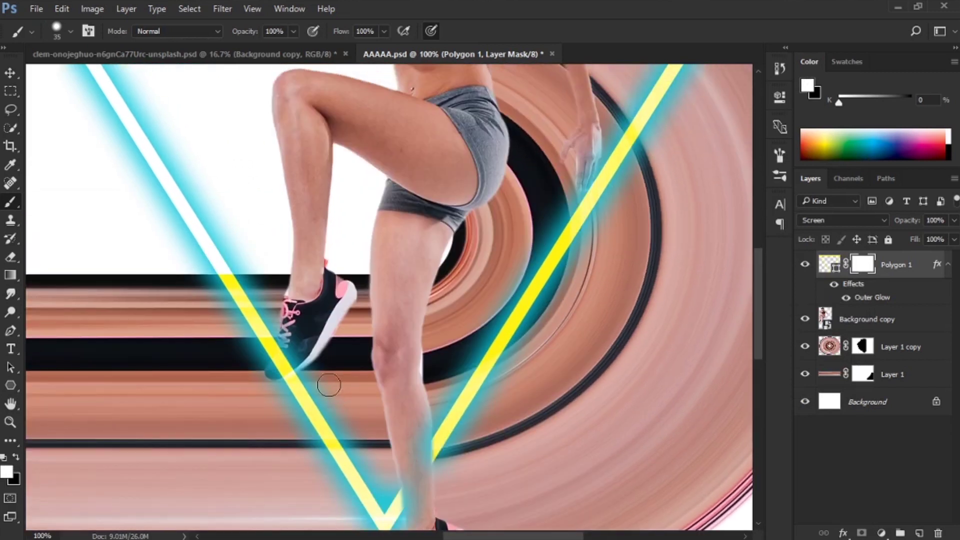
left_click_drag(757, 336, 767, 271)
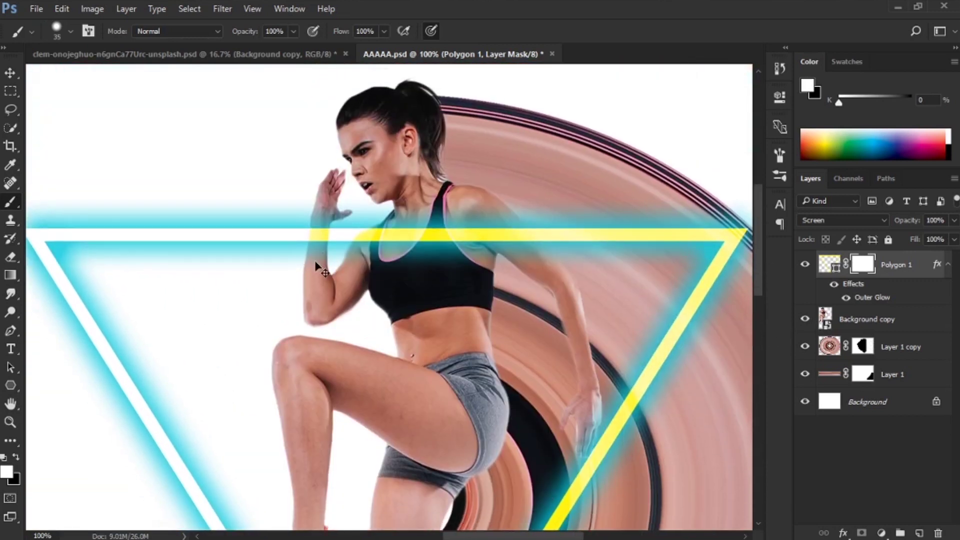
scroll(317, 266, "up", 1)
key("bracketleft")
key("bracketleft")
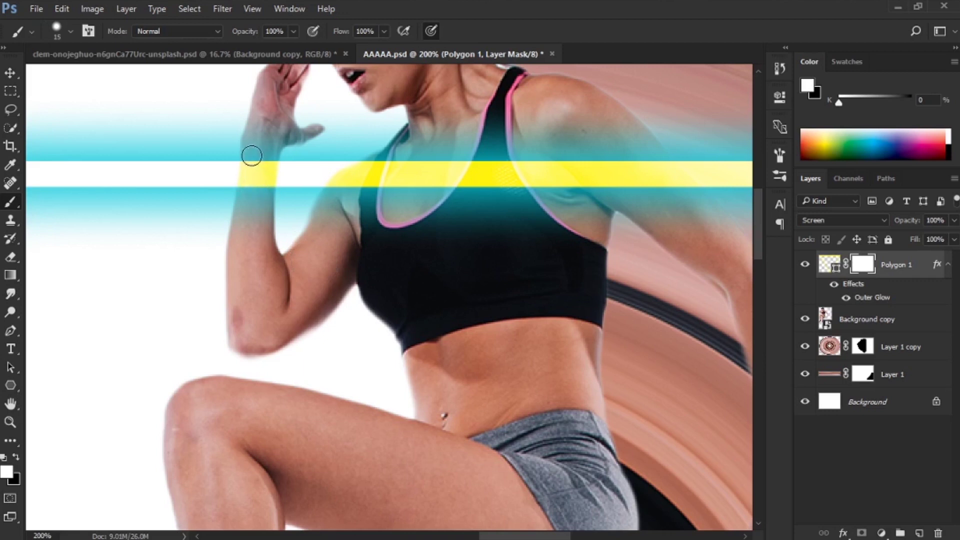
key("x")
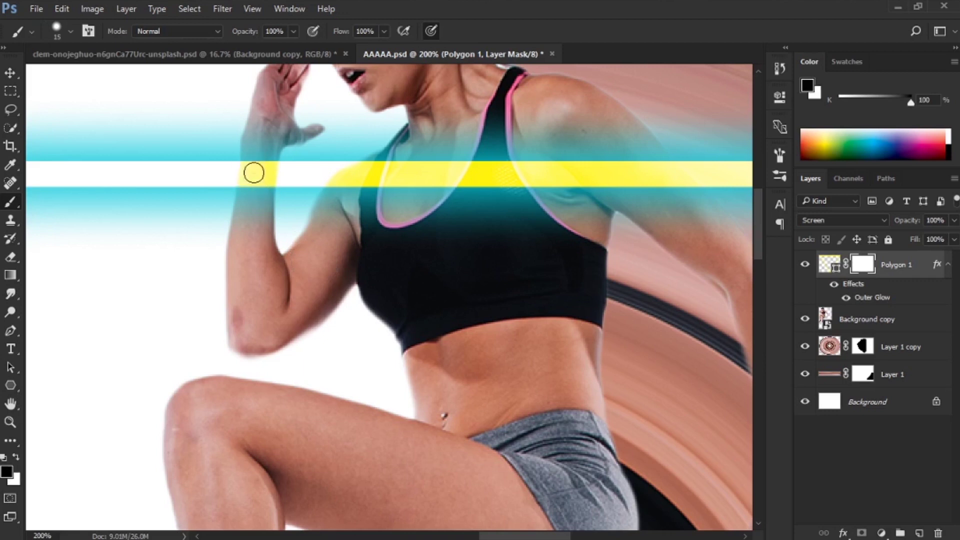
mouse_move(252, 159)
left_mouse_down()
mouse_move(251, 194)
mouse_move(253, 161)
mouse_move(263, 188)
left_mouse_up()
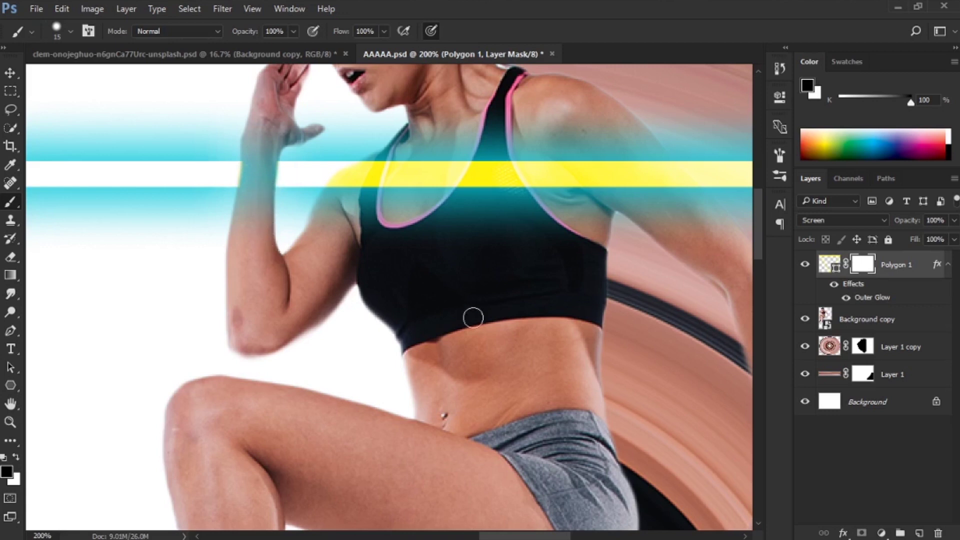
Paint out the triangle's line and glow over the woman's chest, top and rear shoulder with a 30 px black brush.
left_click_drag(552, 537, 558, 537)
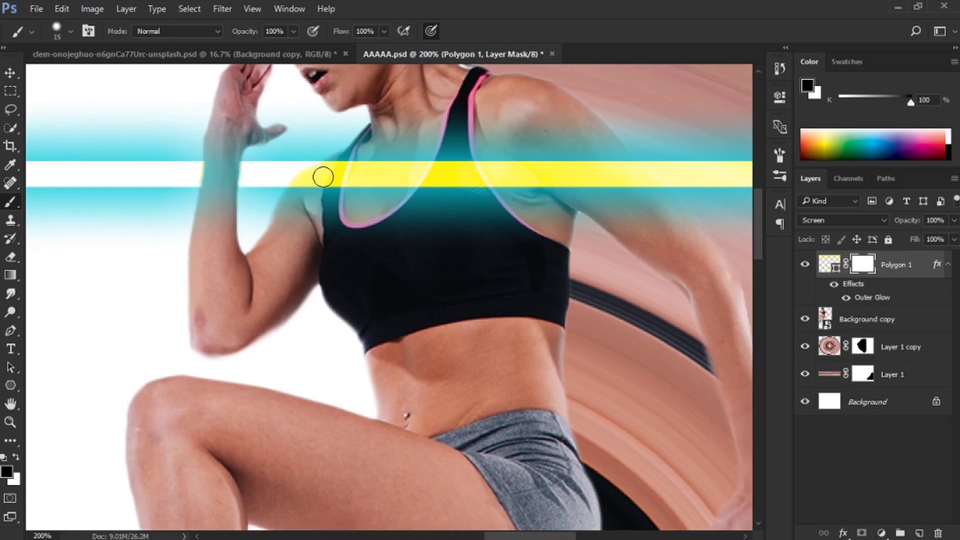
key("bracketright")
mouse_move(358, 178)
left_mouse_down()
mouse_move(489, 163)
mouse_move(415, 195)
mouse_move(536, 168)
mouse_move(607, 171)
mouse_move(655, 208)
mouse_move(598, 165)
mouse_move(658, 208)
mouse_move(613, 171)
mouse_move(634, 182)
mouse_move(611, 169)
mouse_move(668, 220)
left_mouse_up()
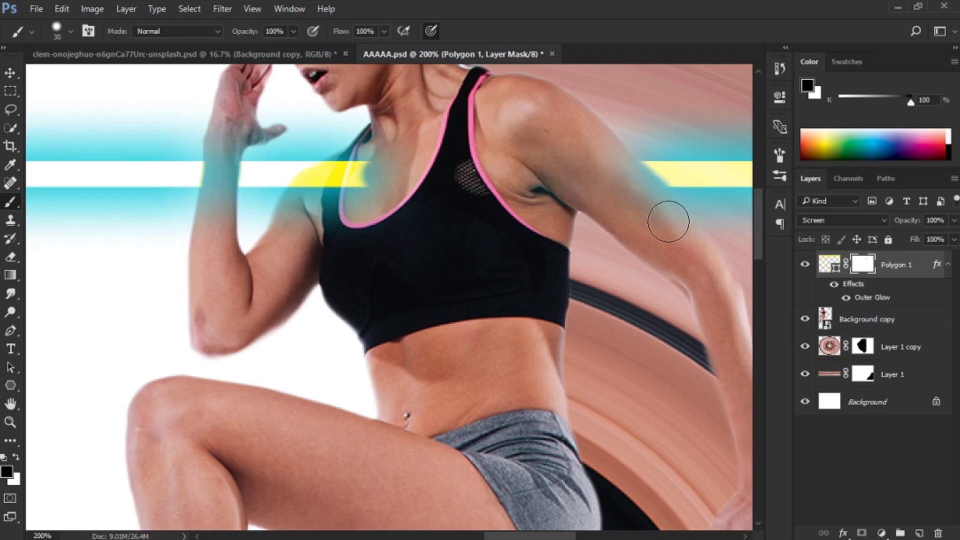
mouse_move(388, 164)
left_mouse_down()
mouse_move(352, 185)
mouse_move(350, 166)
mouse_move(336, 170)
mouse_move(297, 211)
mouse_move(309, 191)
mouse_move(348, 184)
left_mouse_up()
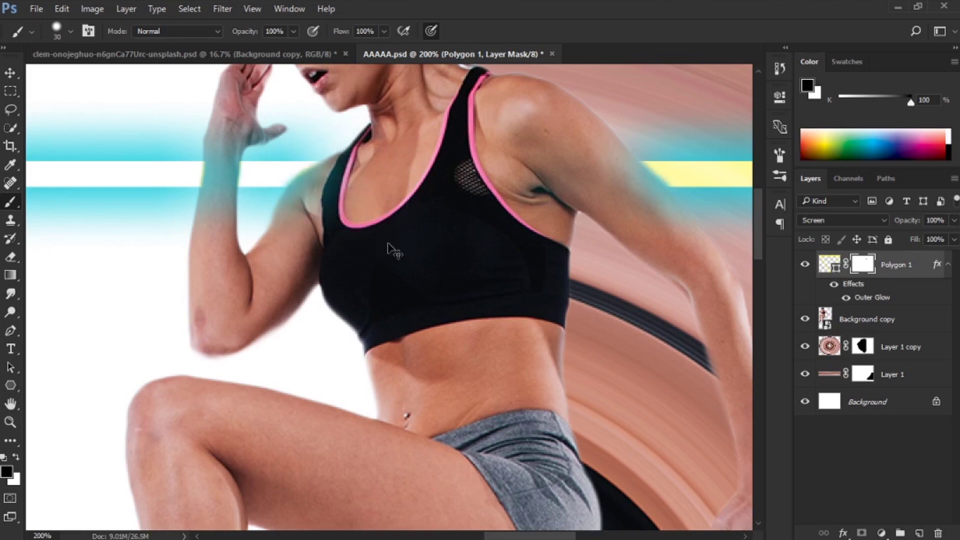
Touch up the mask in black around the front shoulder and top strap, then deselect the layer.
key("ctrl+plus")
left_click_drag(356, 200, 402, 274)
mouse_move(302, 247)
left_mouse_down()
mouse_move(329, 207)
mouse_move(350, 207)
left_mouse_up()
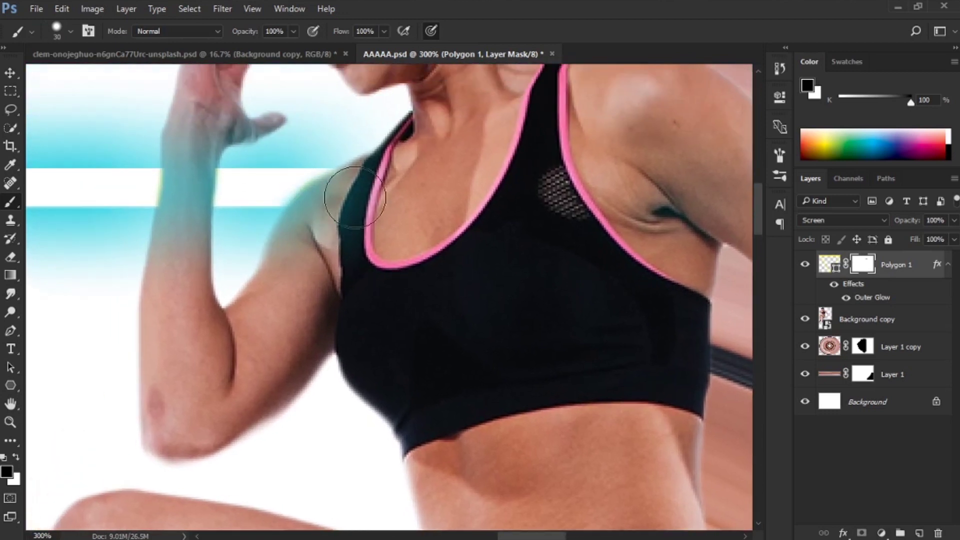
key("ctrl+minus")
key("ctrl+minus")
key("ctrl+minus")
key("ctrl+minus")
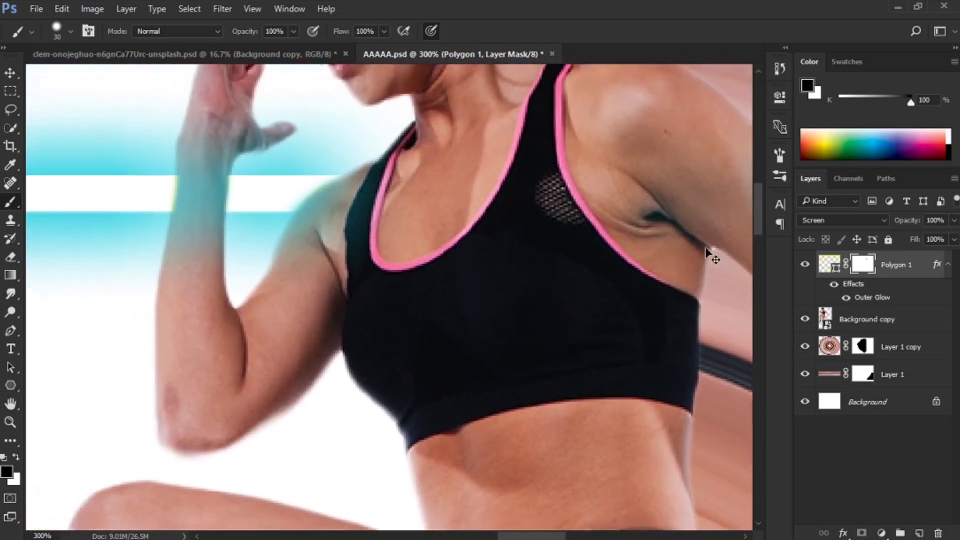
key("ctrl+minus")
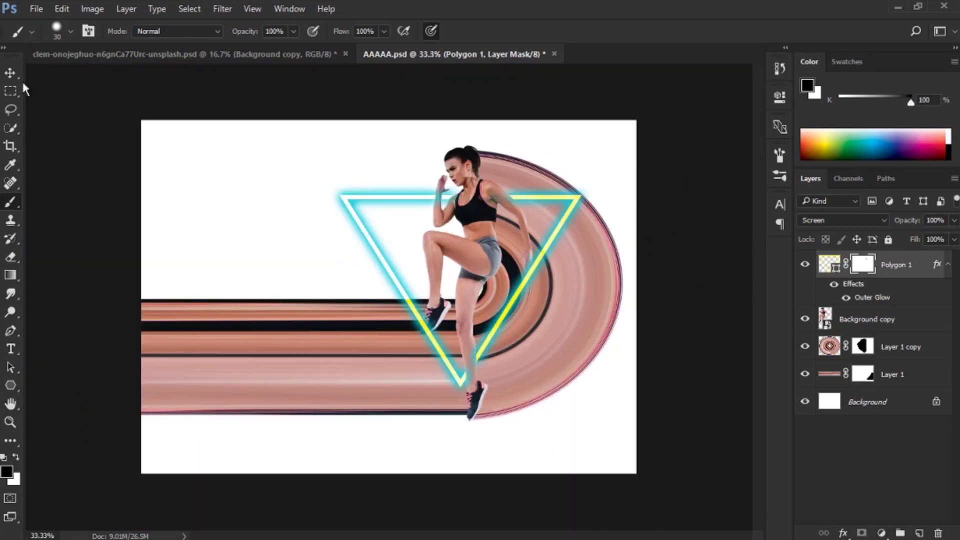
left_click(10, 72)
left_click(686, 222)
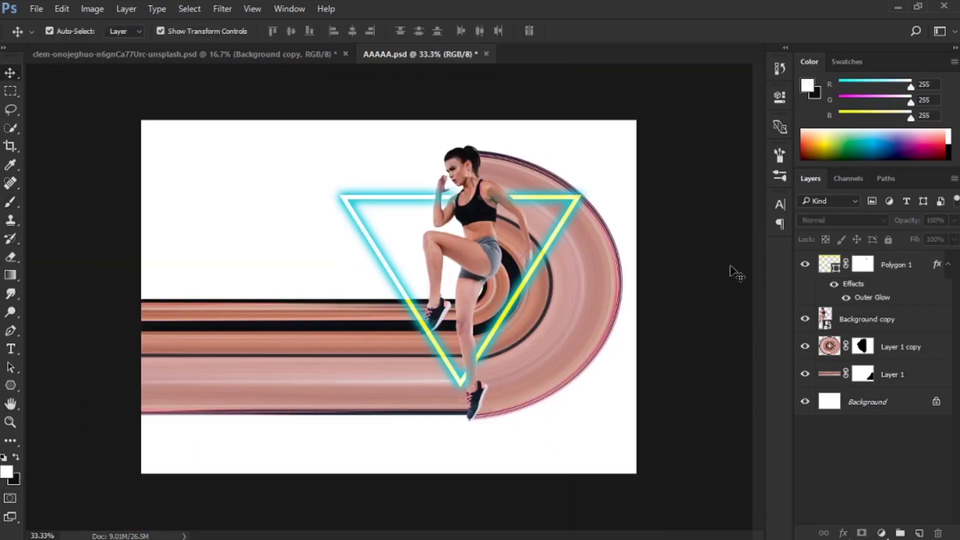
Touch up the triangle's layer mask over the black top's rear strap and shoulder with a 30 px black brush.
key("Tab")
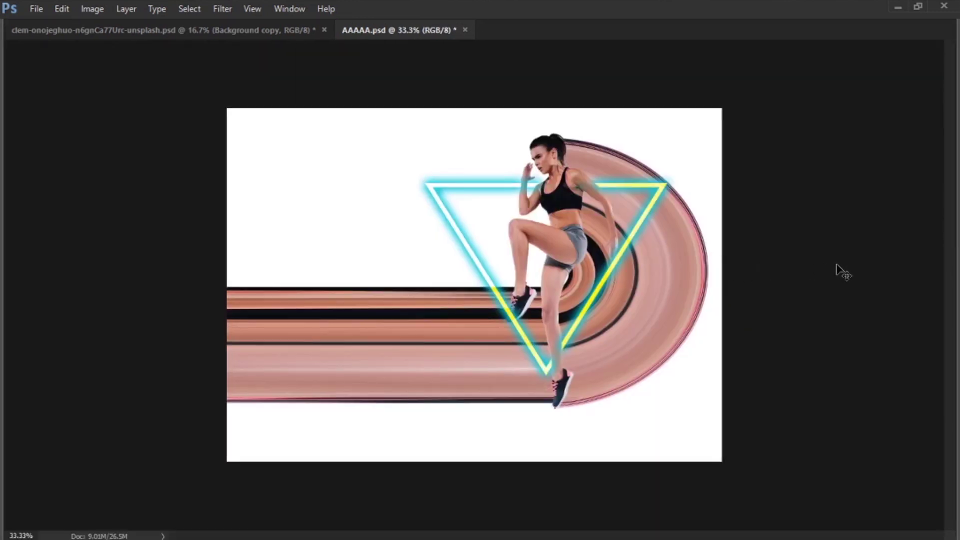
key("Tab")
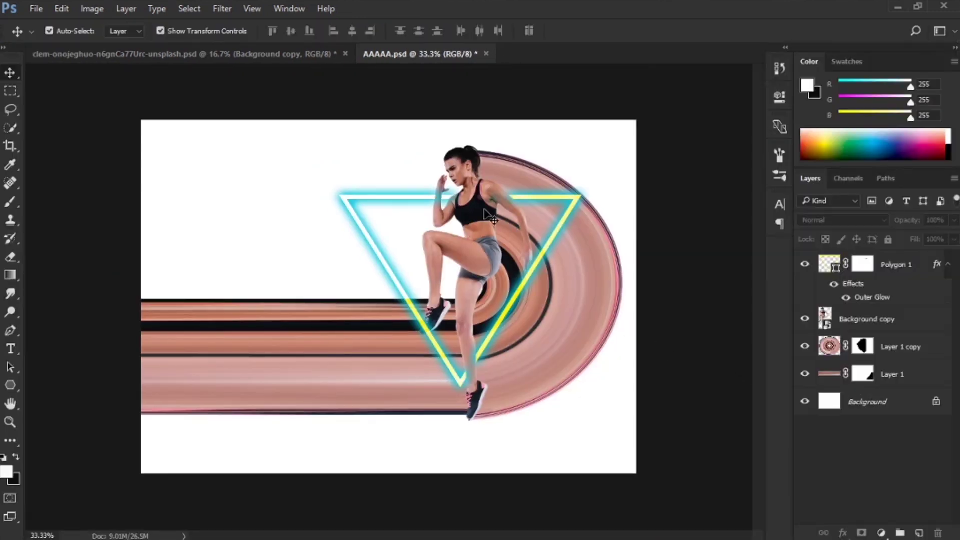
key("ctrl+plus")
key("ctrl+plus")
key("ctrl+plus")
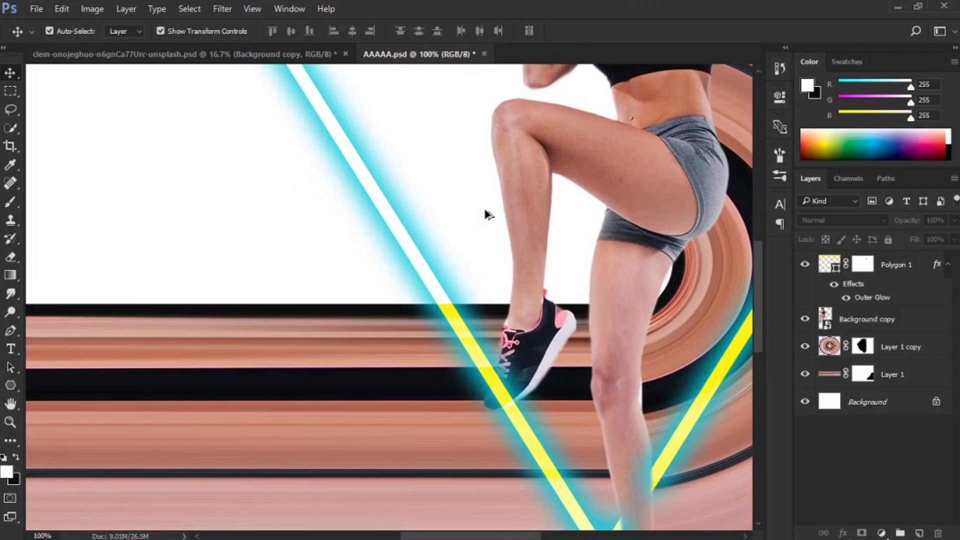
left_click_drag(599, 148, 351, 458)
key("ctrl+z")
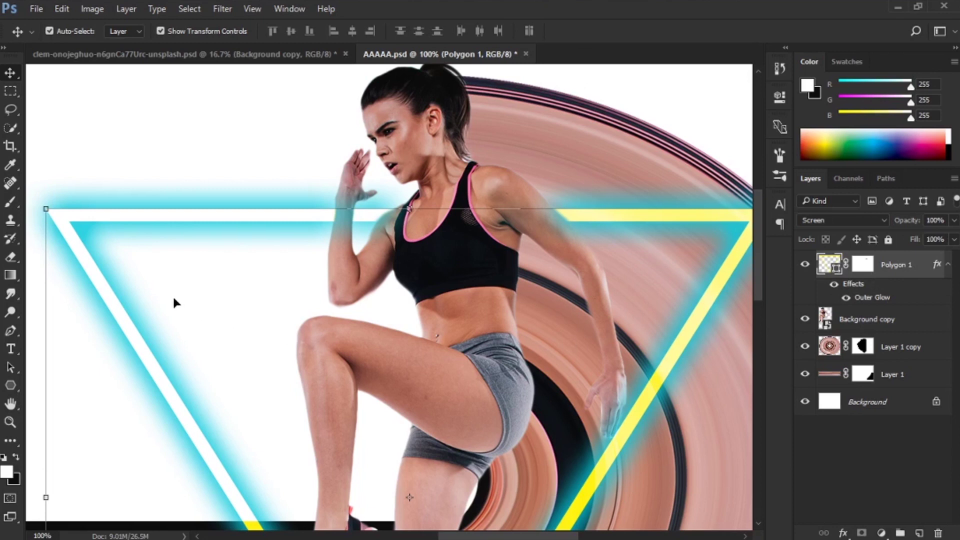
left_click(11, 203)
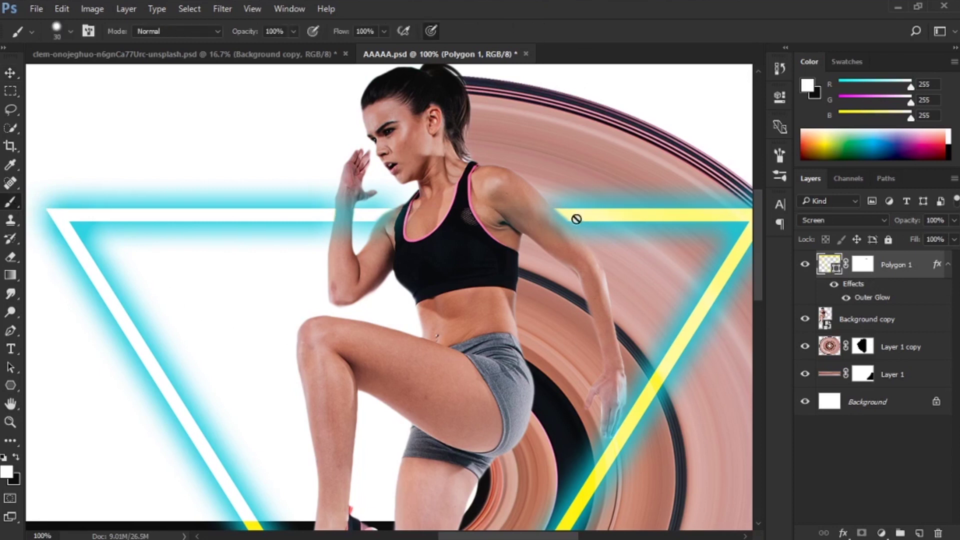
left_click(862, 265)
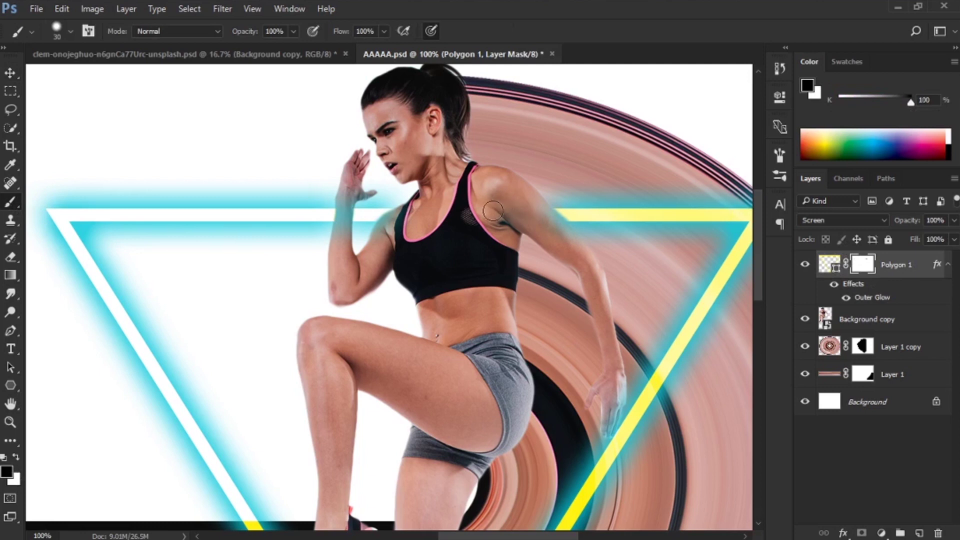
left_click_drag(467, 213, 503, 216)
key("ctrl+0")
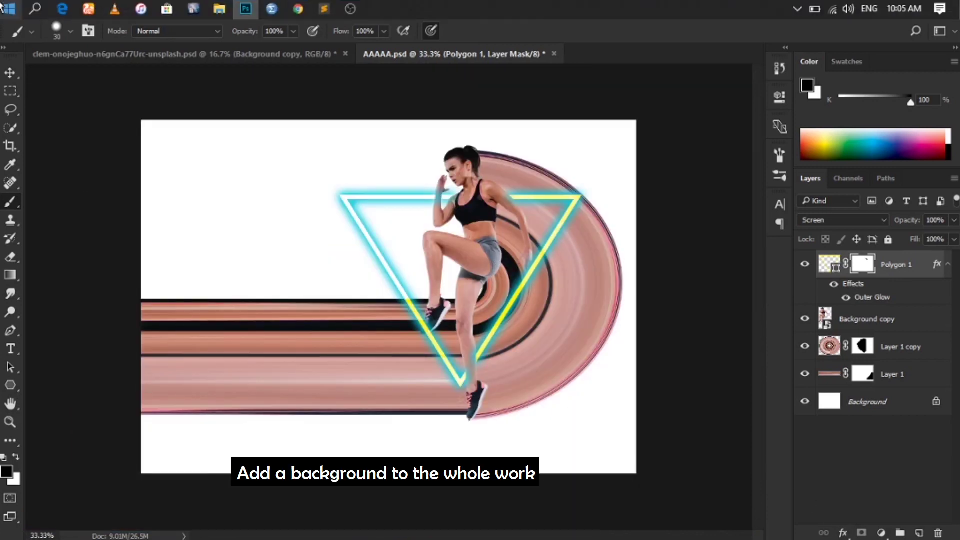
Add a Gradient Fill layer using the Black, White preset with the Radial style.
left_click(883, 533)
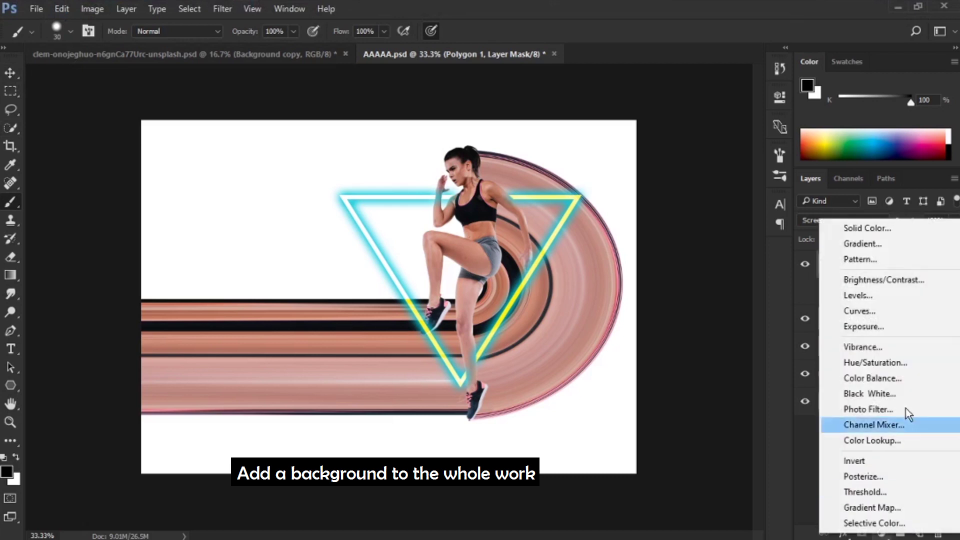
left_click(893, 239)
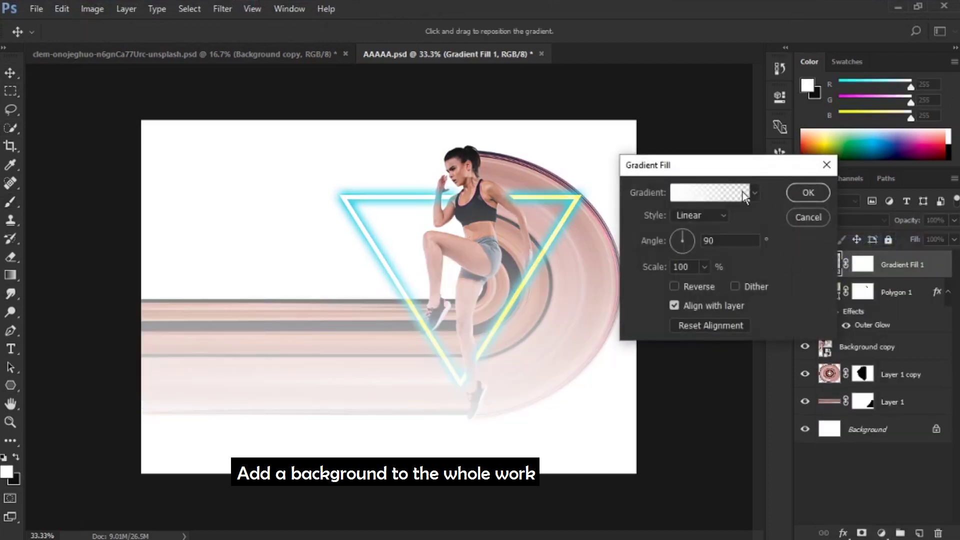
left_click(755, 195)
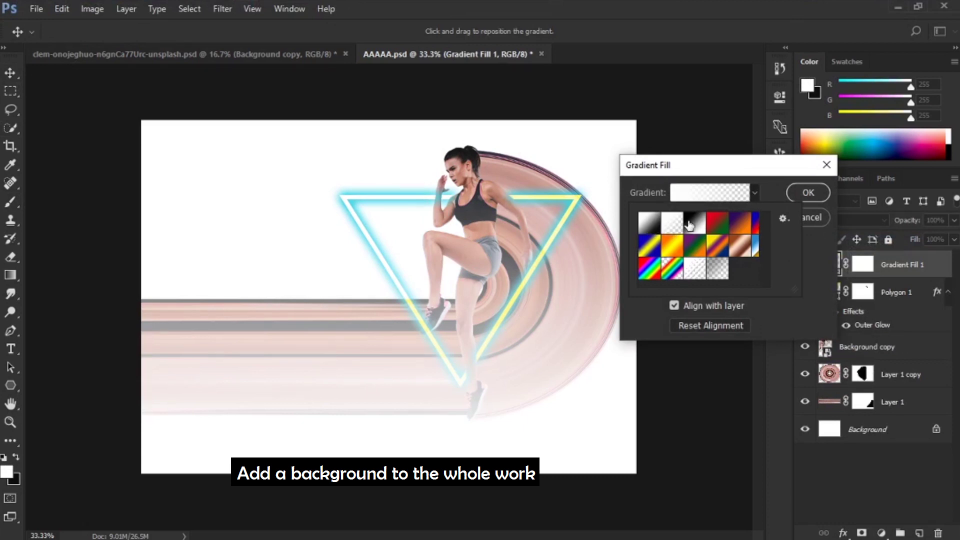
left_click(689, 225)
left_click(823, 262)
left_click(699, 215)
left_click(684, 238)
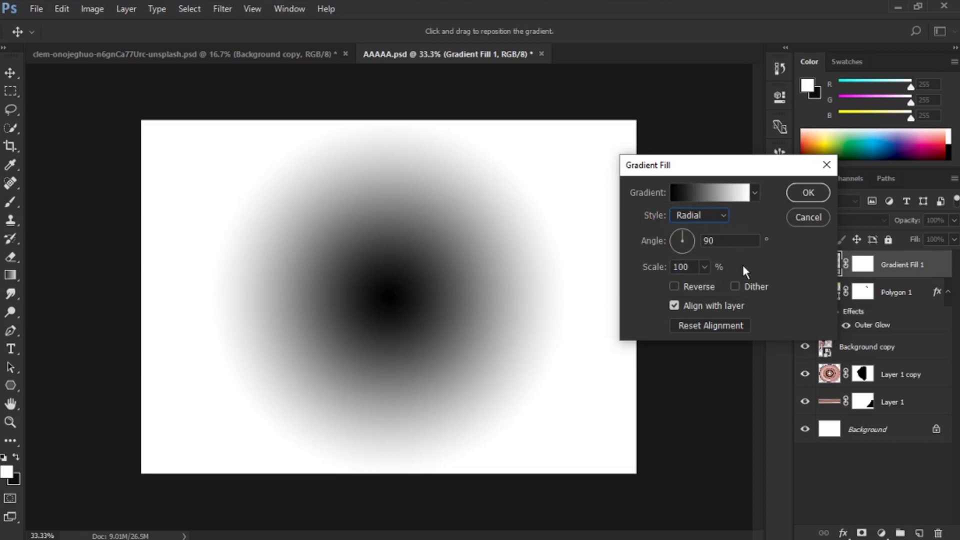
Set the gradient fill's angle to 220° and scale to 180%, and reverse the gradient.
left_click(653, 241)
type("220")
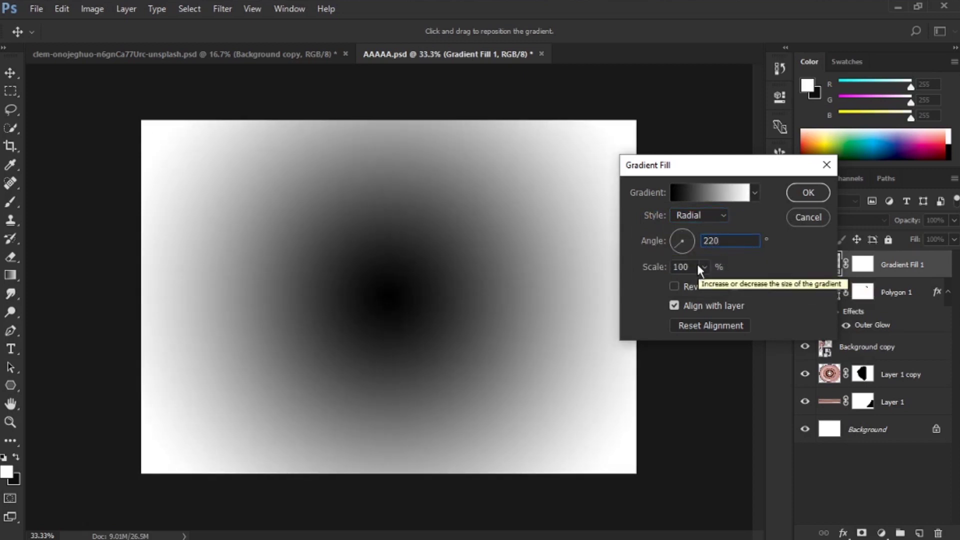
left_click(660, 270)
type("180")
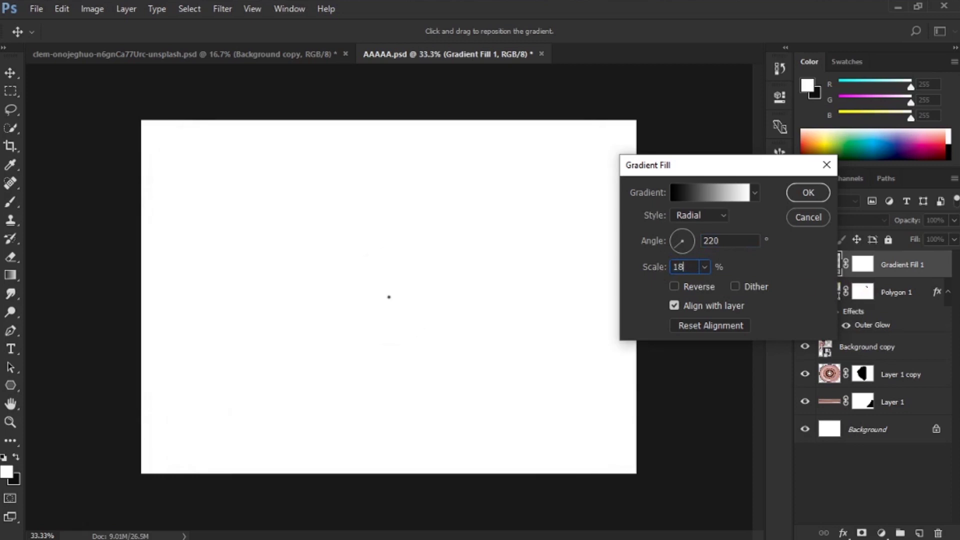
left_click(672, 285)
Recolour the gradient's black stop to red #ed0b30 and move the fill layer directly above the Background layer.
left_click(705, 193)
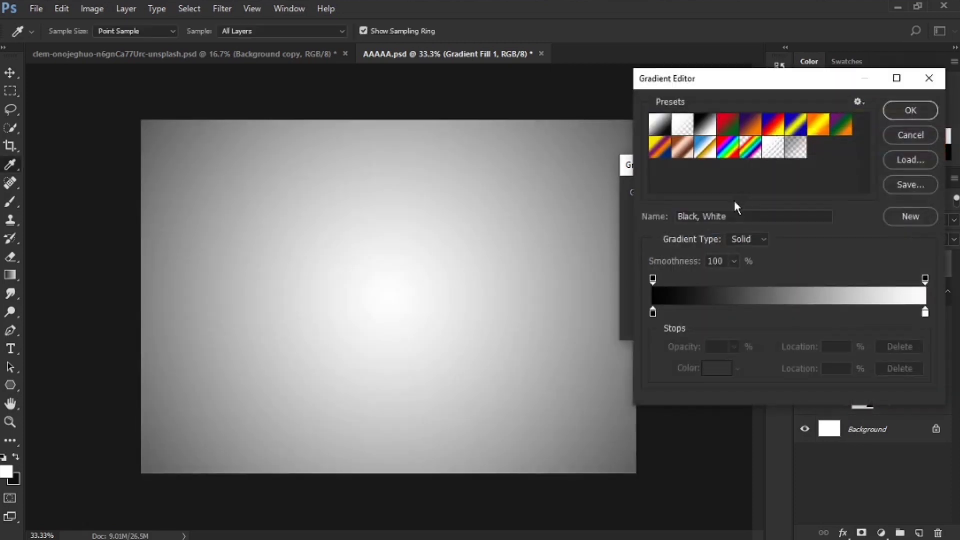
left_click(653, 314)
left_click(708, 369)
left_click(714, 250)
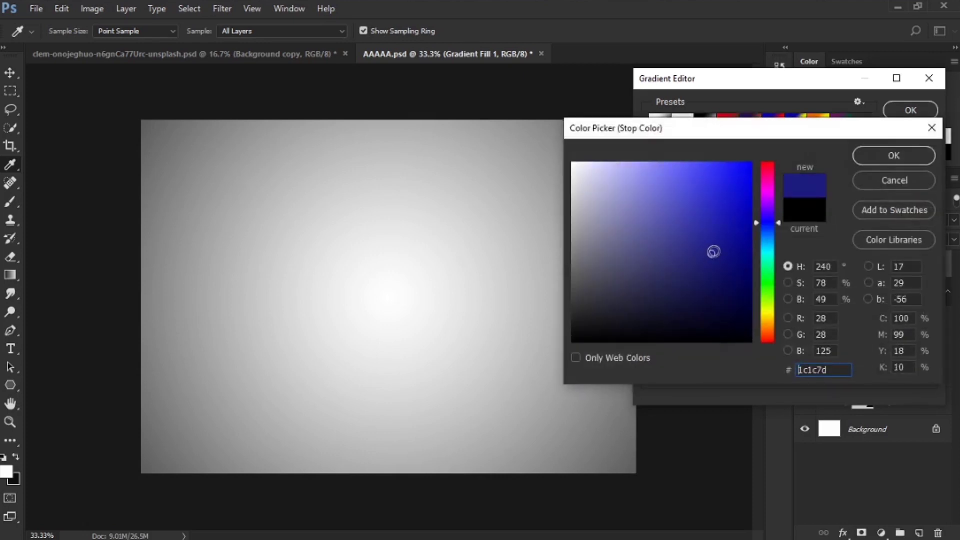
left_click_drag(772, 219, 775, 167)
left_click_drag(715, 205, 743, 174)
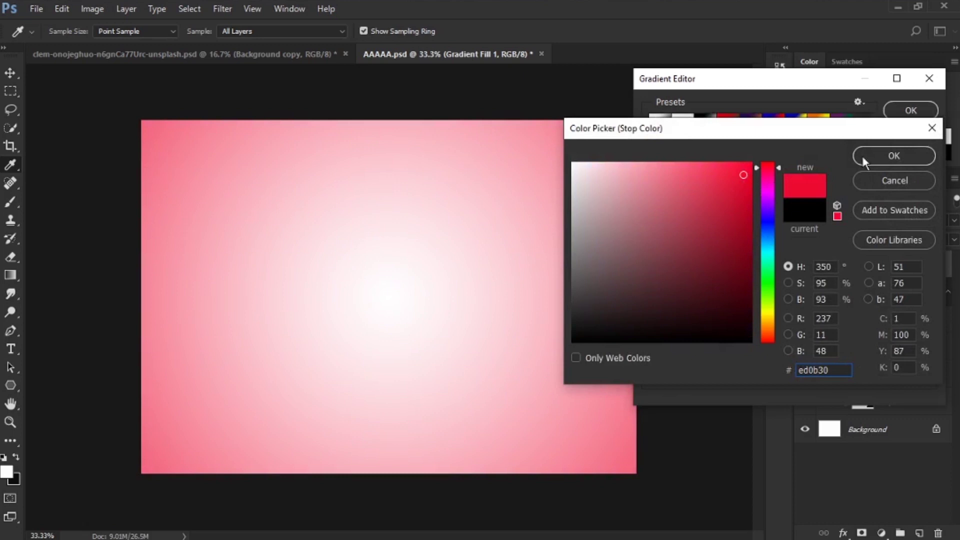
left_click(923, 156)
left_click(922, 110)
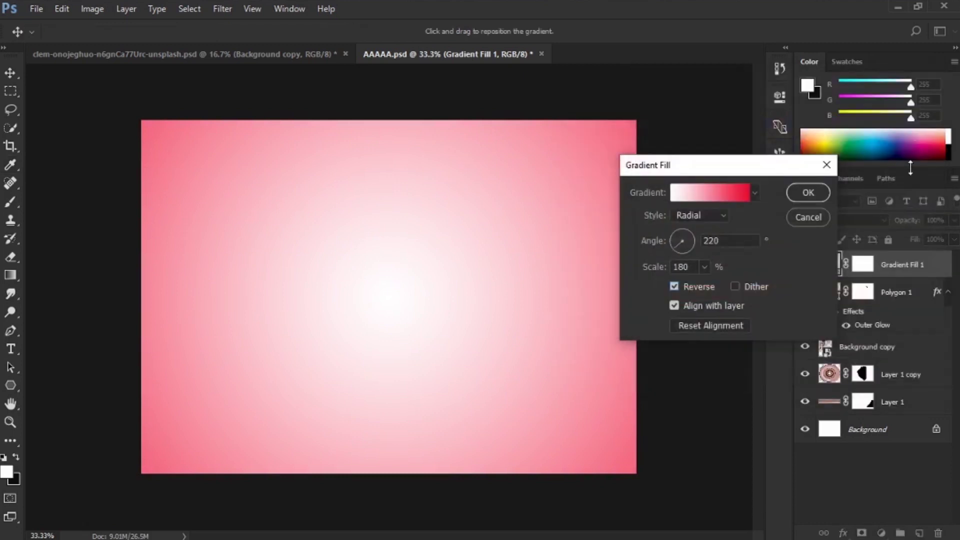
left_click(809, 193)
left_click_drag(902, 272, 902, 418)
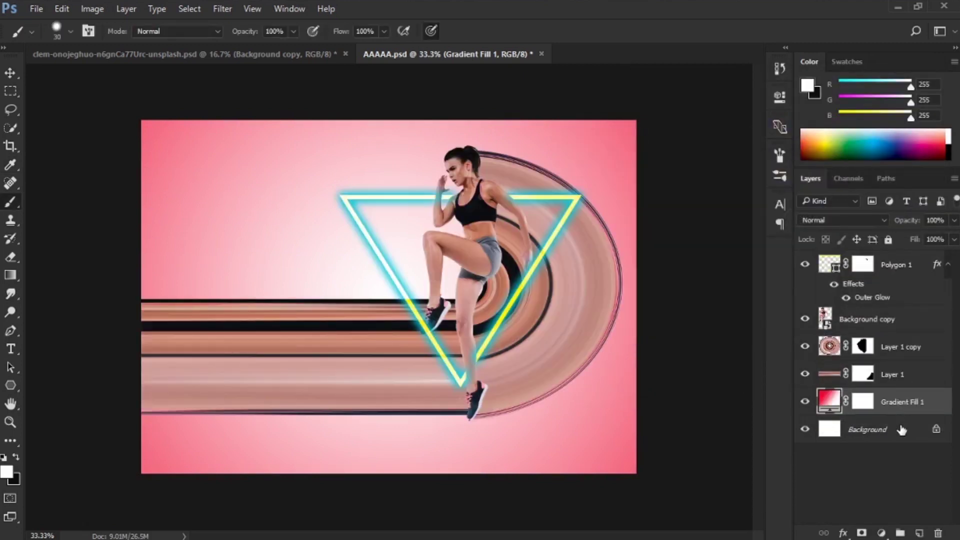
Change the background gradient's white colour stop to light red #eb7171.
double_click(825, 397)
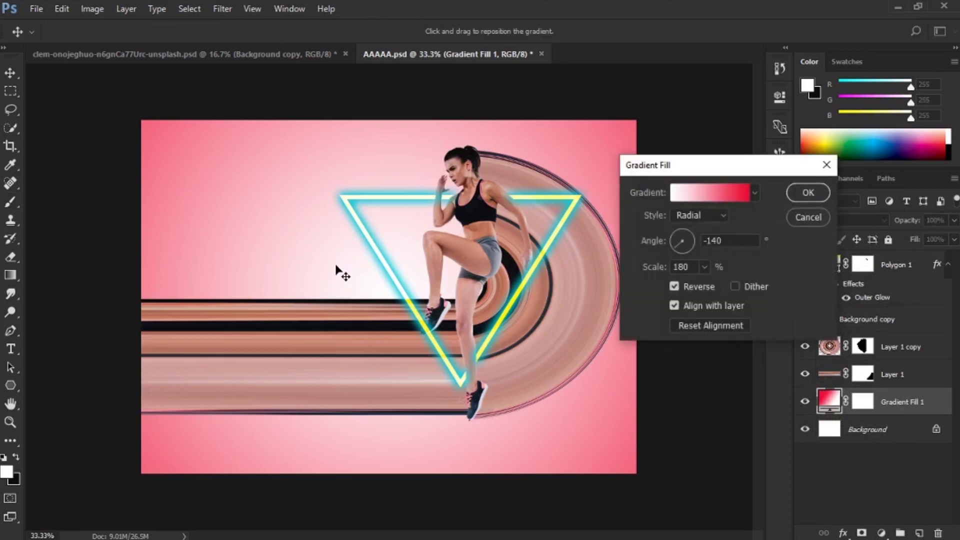
left_click(719, 194)
left_click(925, 313)
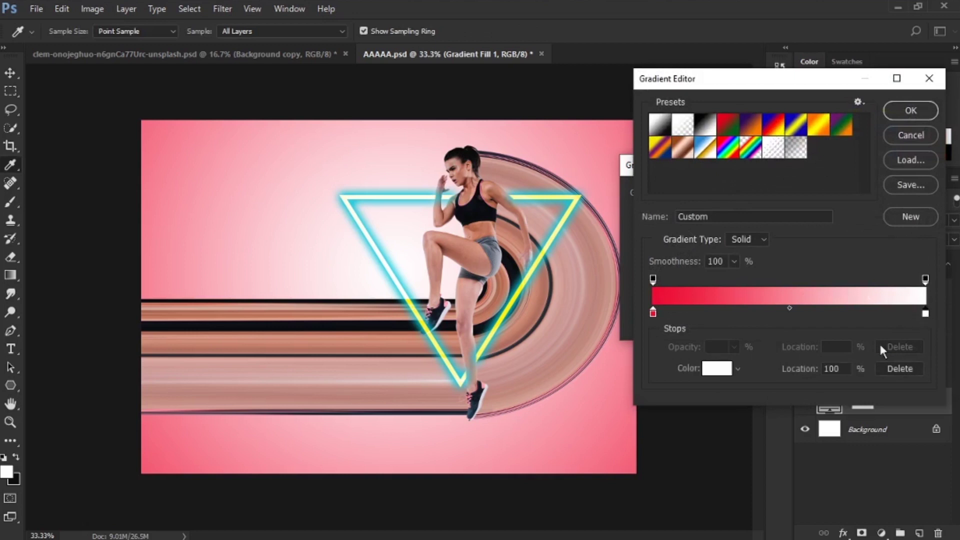
left_click(711, 369)
type("e55c5c")
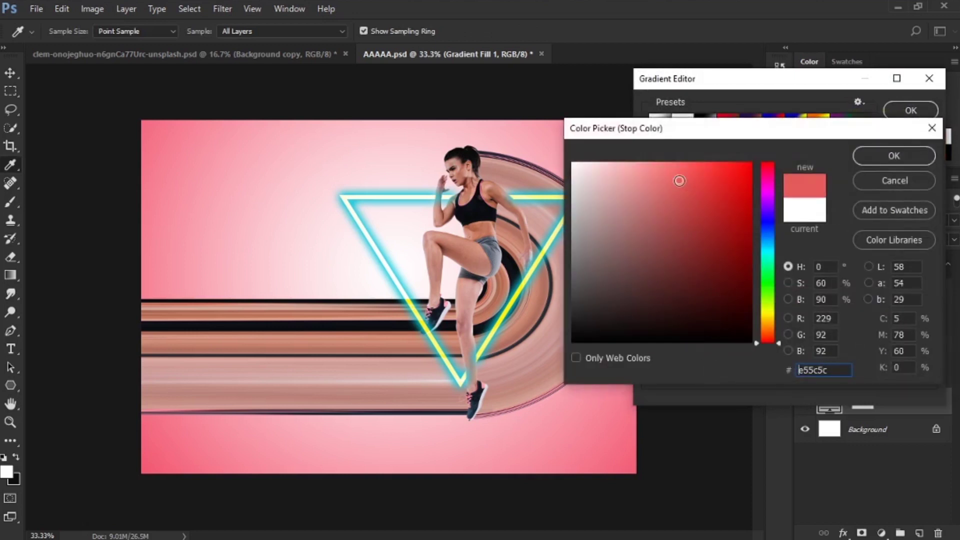
mouse_move(680, 180)
left_mouse_down()
mouse_move(682, 217)
mouse_move(665, 227)
mouse_move(660, 204)
mouse_move(677, 197)
mouse_move(665, 176)
left_mouse_up()
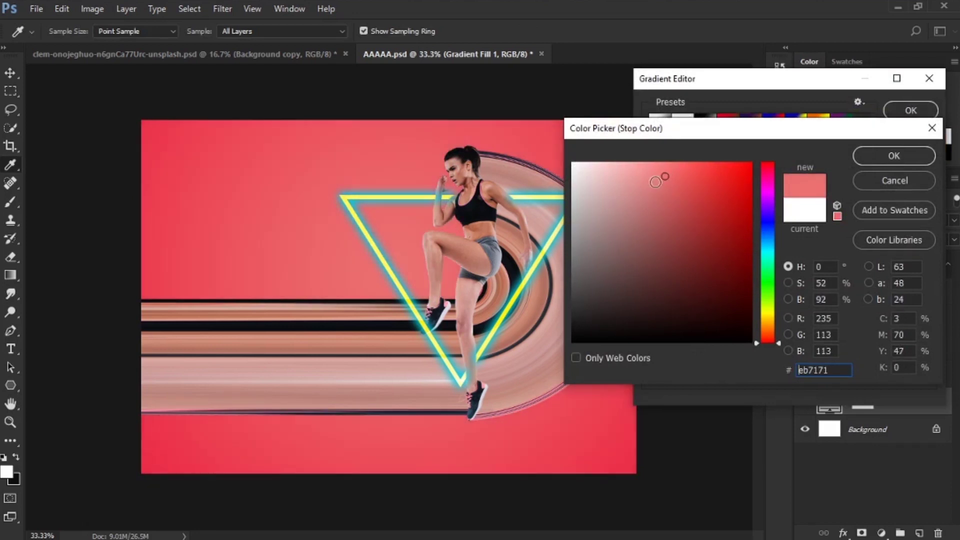
left_click(870, 155)
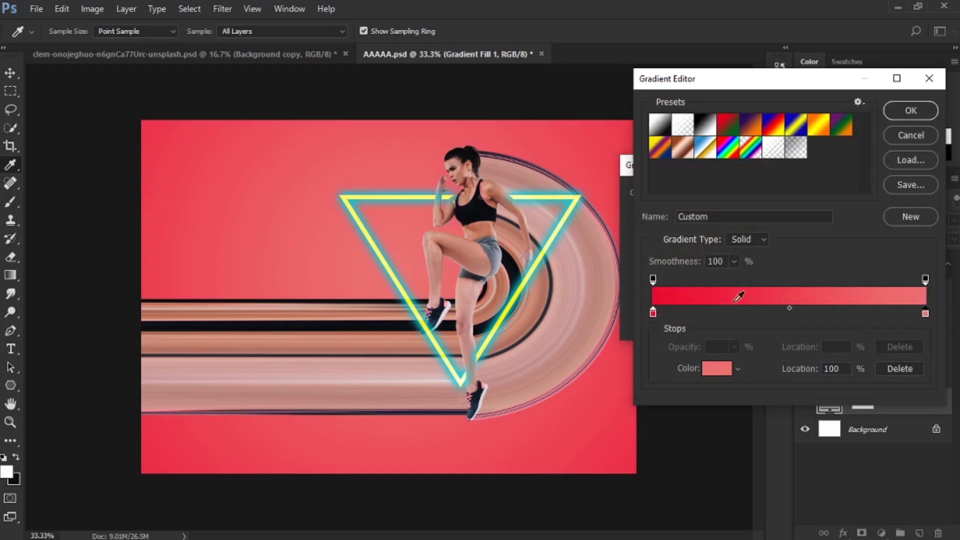
Set the background gradient's crimson stop to #d02518, apply the fill and display the artwork without panels.
left_click(653, 313)
left_click(713, 367)
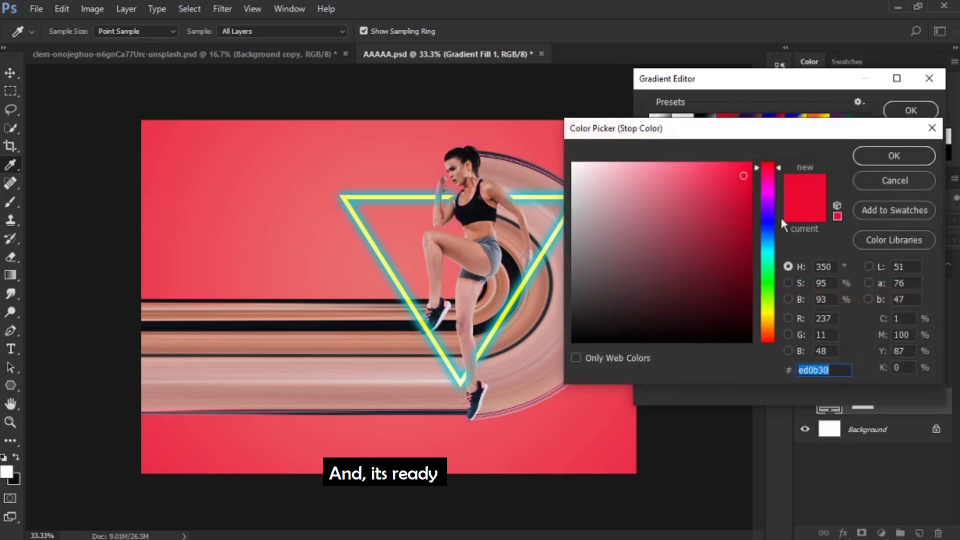
left_click_drag(773, 169, 779, 338)
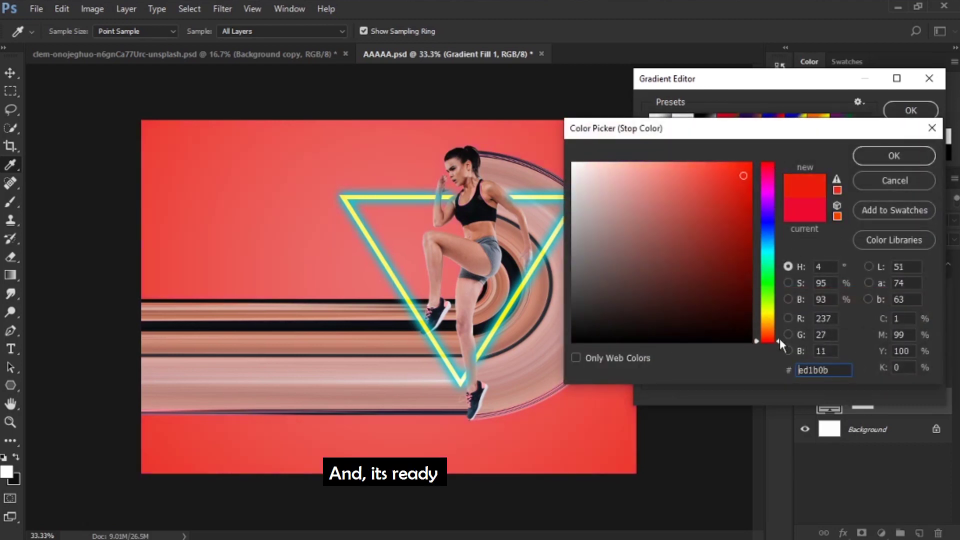
left_click(732, 195)
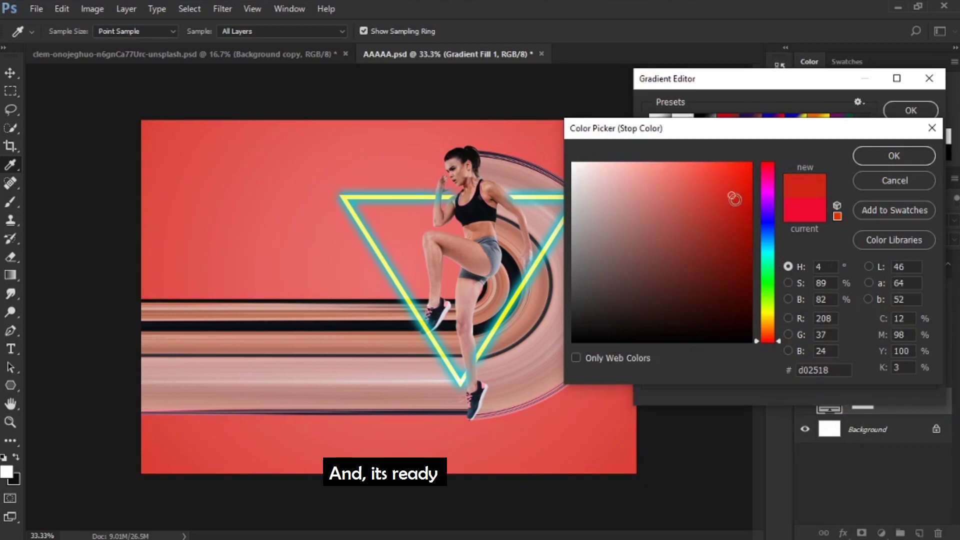
left_click(889, 156)
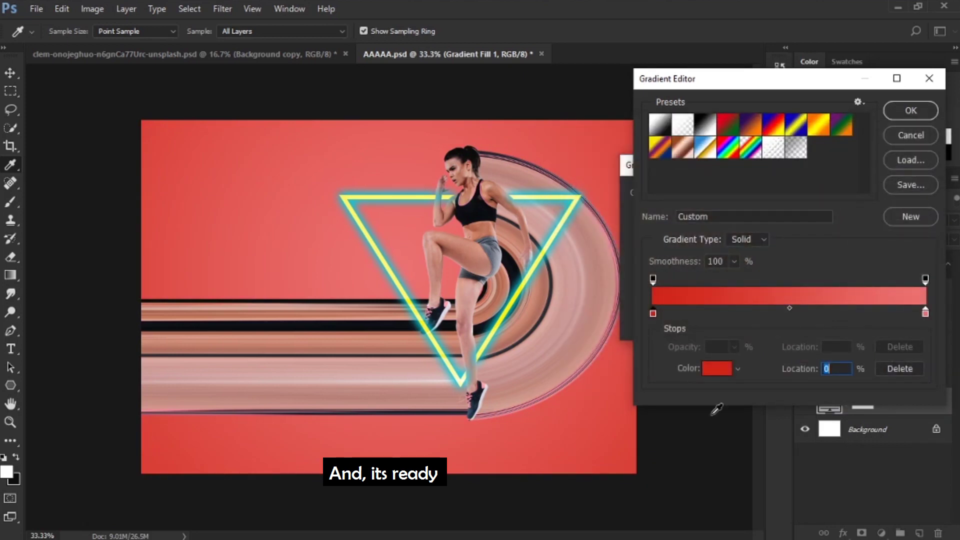
left_click(905, 118)
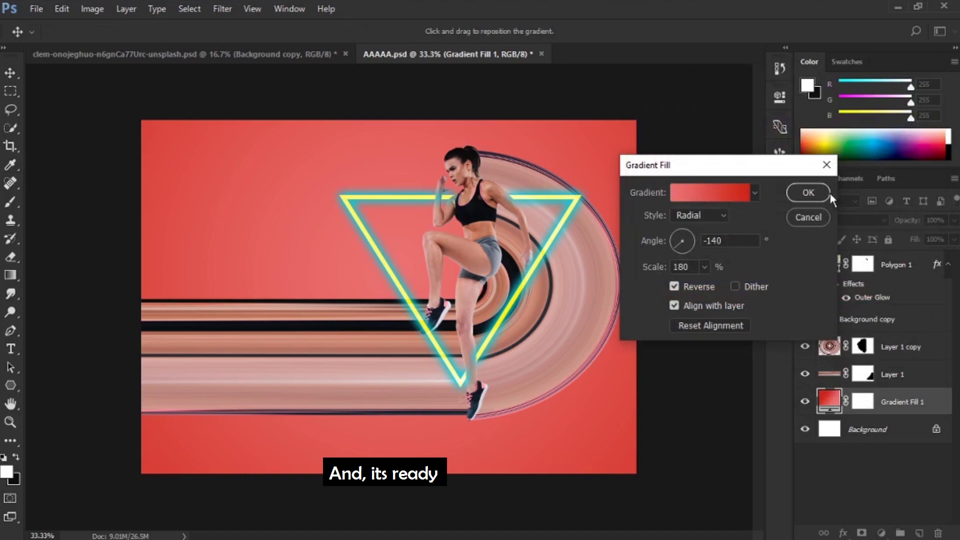
left_click(818, 192)
key("b")
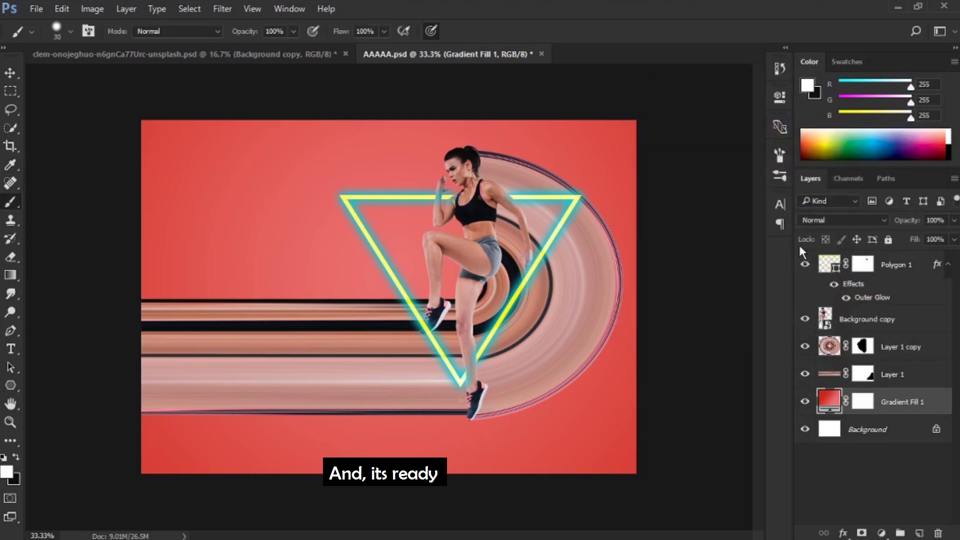
key("Tab")
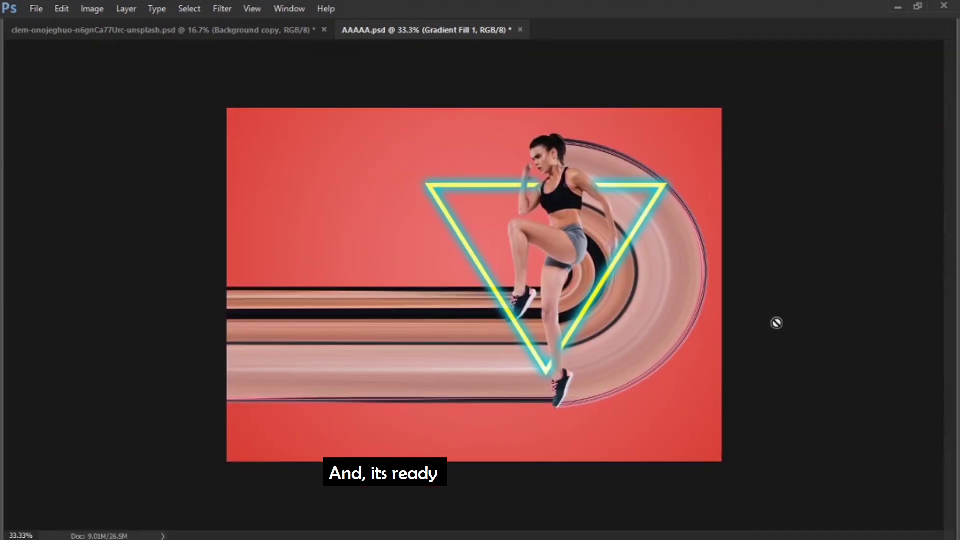